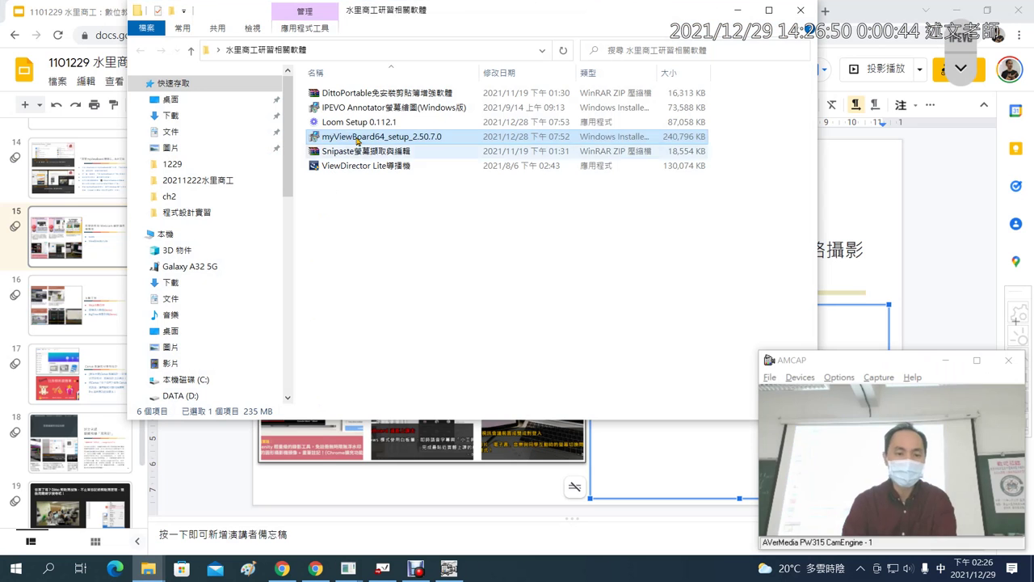
Clear the file window and browser windows off the desktop and launch Loom.
{"action": "left_click", "coordinate": [368, 122]}
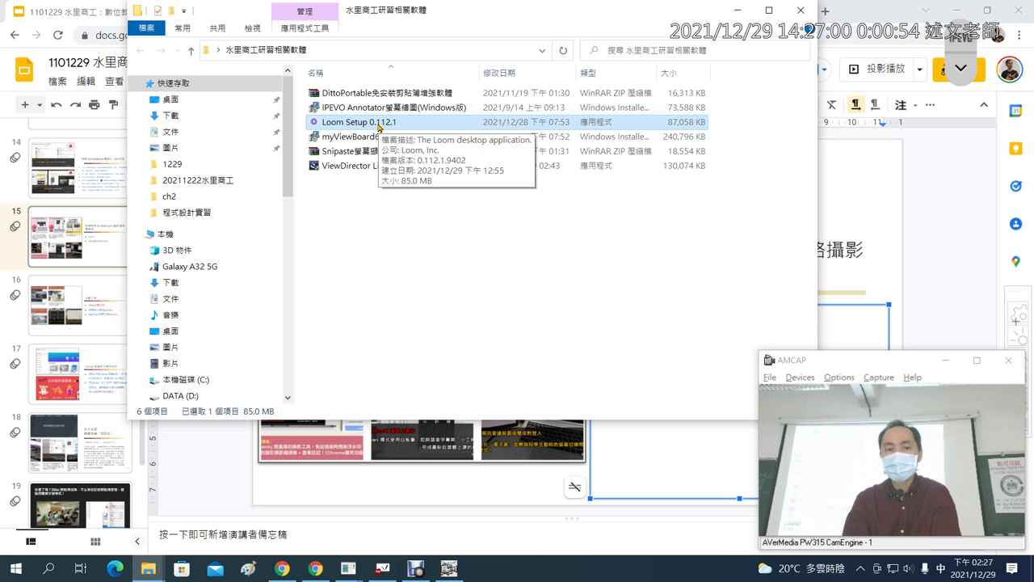
{"action": "left_click", "coordinate": [739, 13]}
{"action": "left_click", "coordinate": [957, 14]}
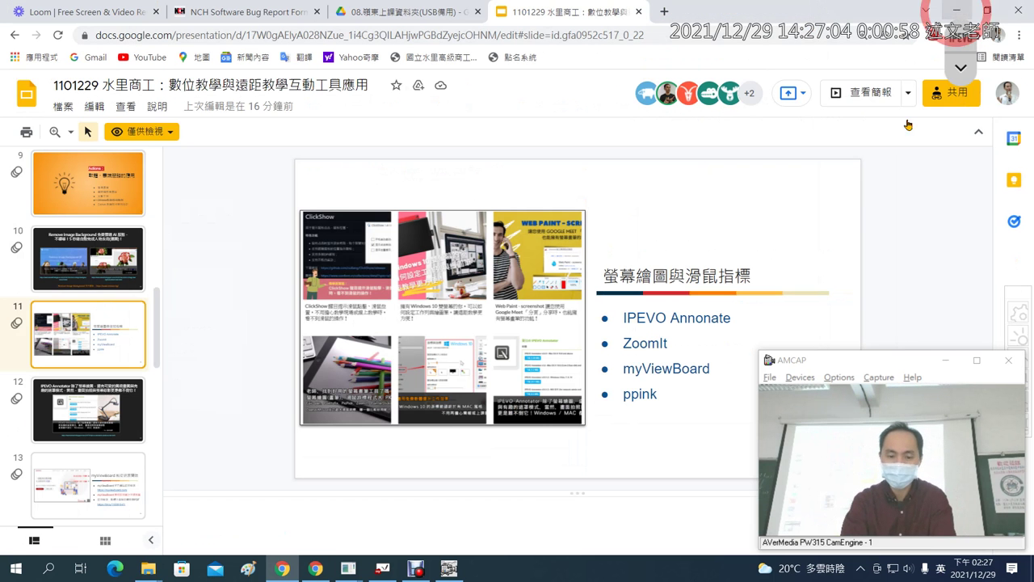
{"action": "left_click", "coordinate": [861, 570]}
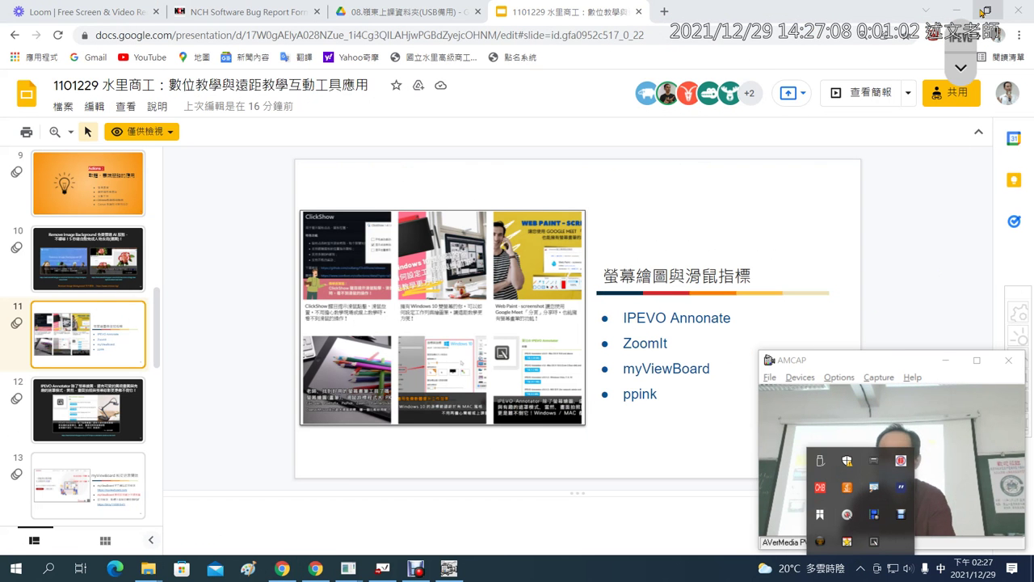
{"action": "key", "text": "super+d"}
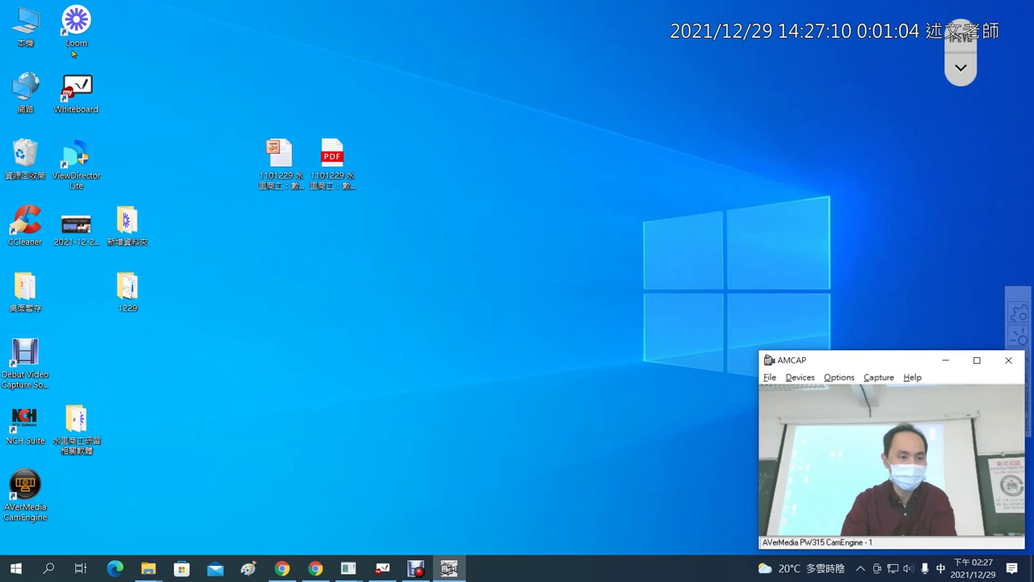
{"action": "left_click", "coordinate": [84, 24]}
{"action": "left_click", "coordinate": [86, 28]}
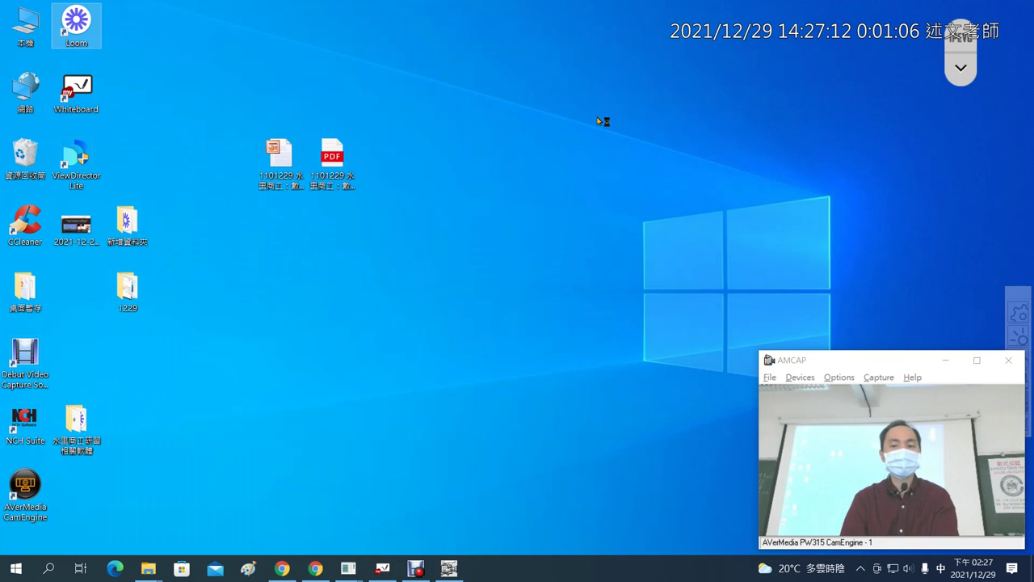
Check the devices available in AMCAP and set Loom's recording camera to c922 Pro Stream Webcam (046d:085c).
{"action": "left_click", "coordinate": [800, 377]}
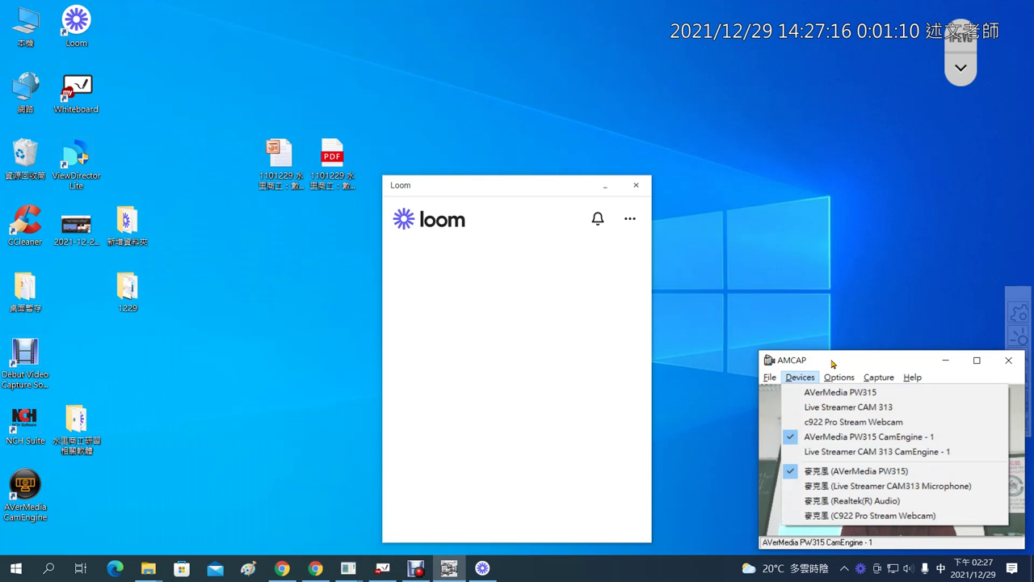
{"action": "left_click", "coordinate": [879, 367]}
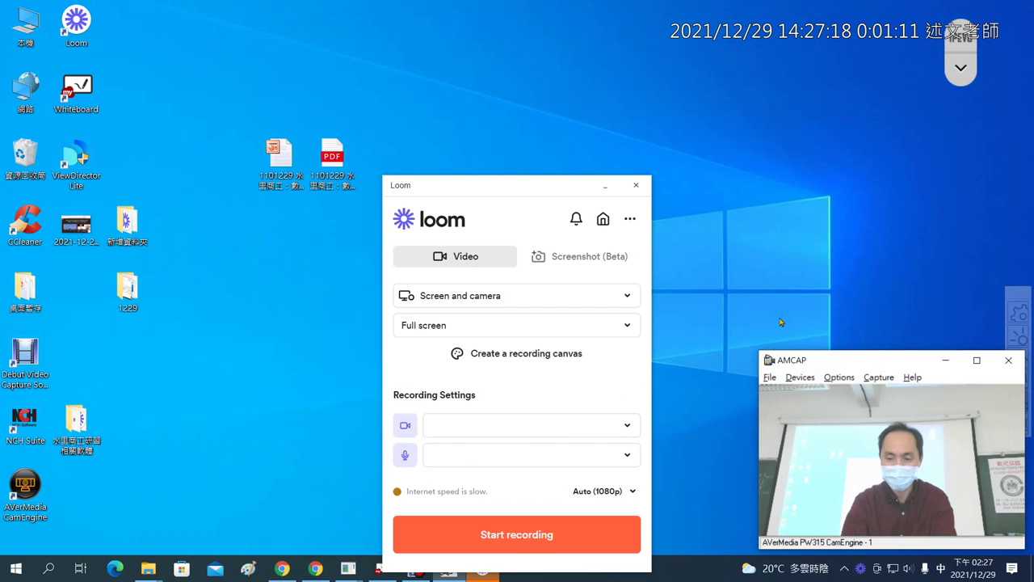
{"action": "left_click", "coordinate": [500, 189]}
{"action": "left_click_drag", "start_coordinate": [501, 189], "coordinate": [496, 140]}
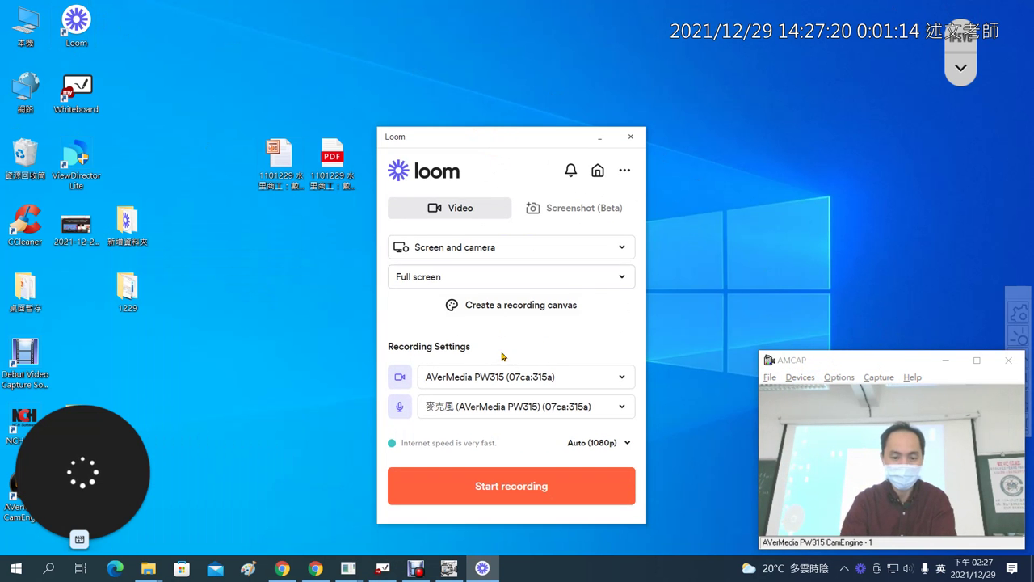
{"action": "left_click", "coordinate": [502, 379]}
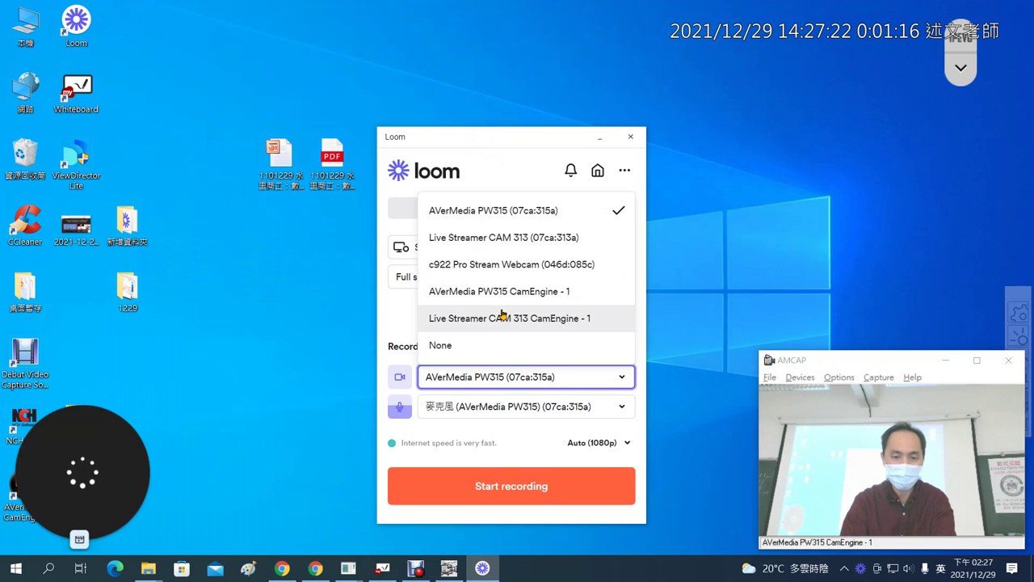
{"action": "left_click", "coordinate": [523, 266]}
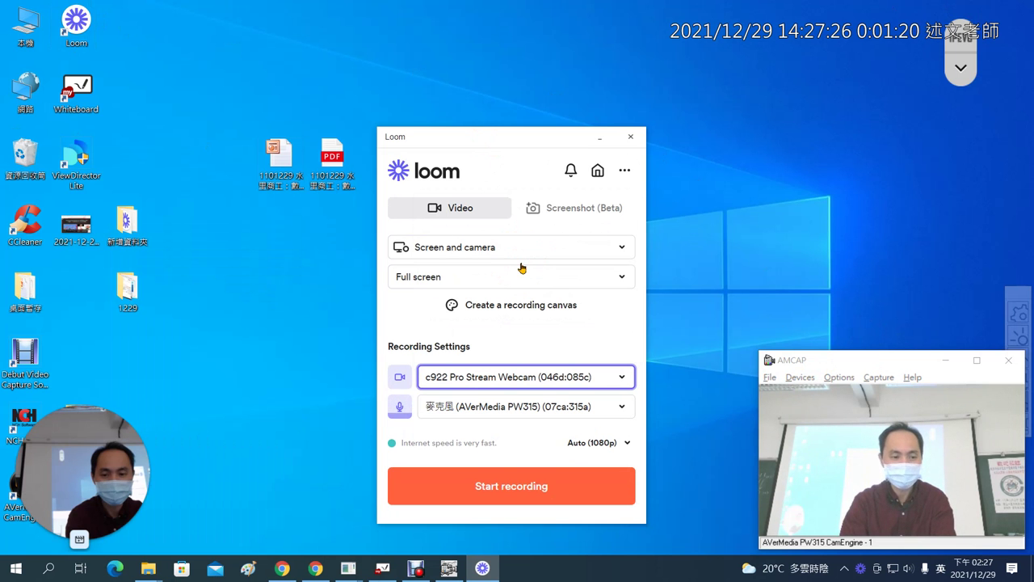
Move the Loom camera bubble above the AMCAP preview and enlarge it.
{"action": "left_click_drag", "start_coordinate": [112, 485], "coordinate": [864, 267]}
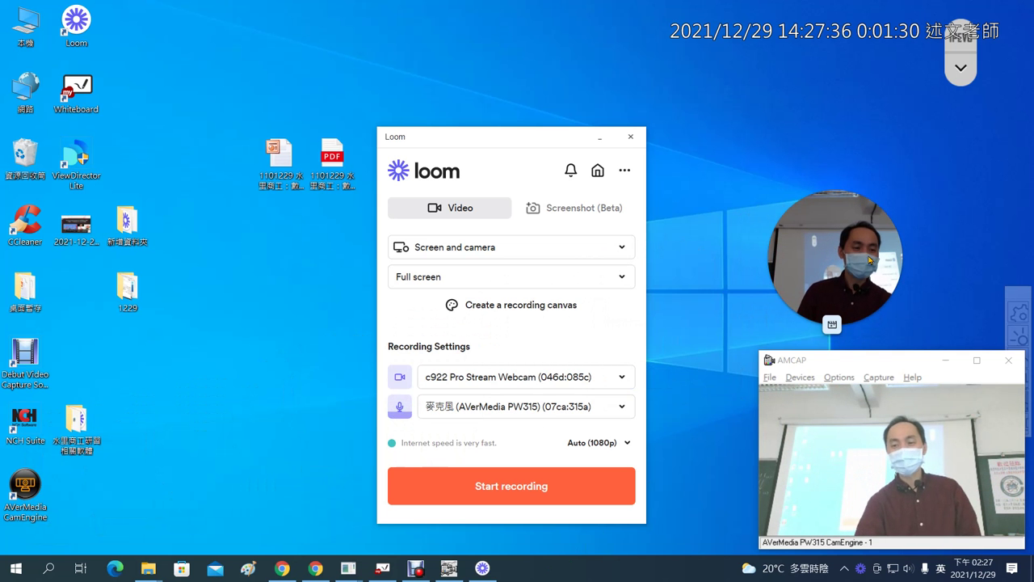
{"action": "mouse_move", "coordinate": [840, 333]}
{"action": "left_click", "coordinate": [825, 326]}
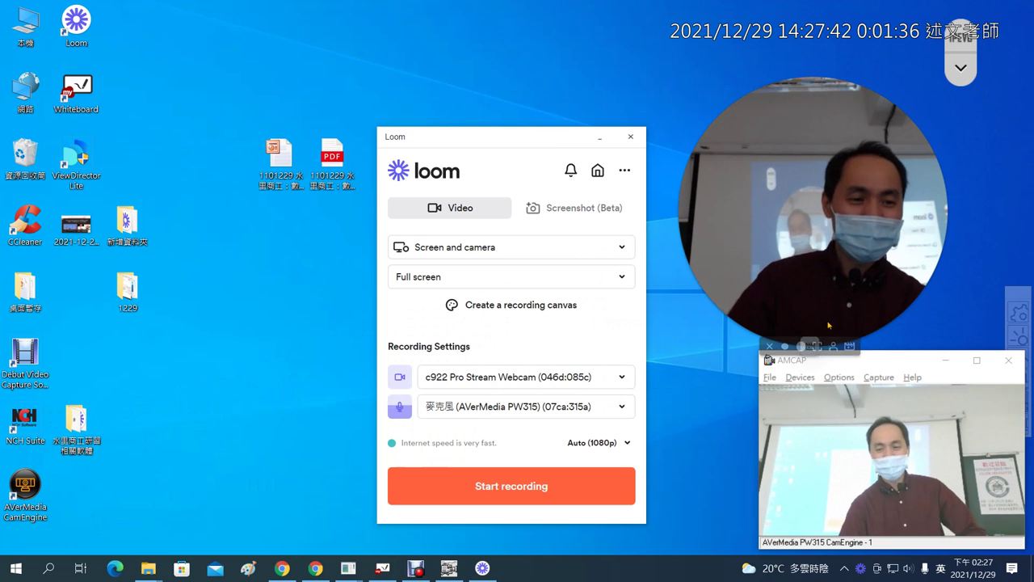
{"action": "mouse_move", "coordinate": [816, 338]}
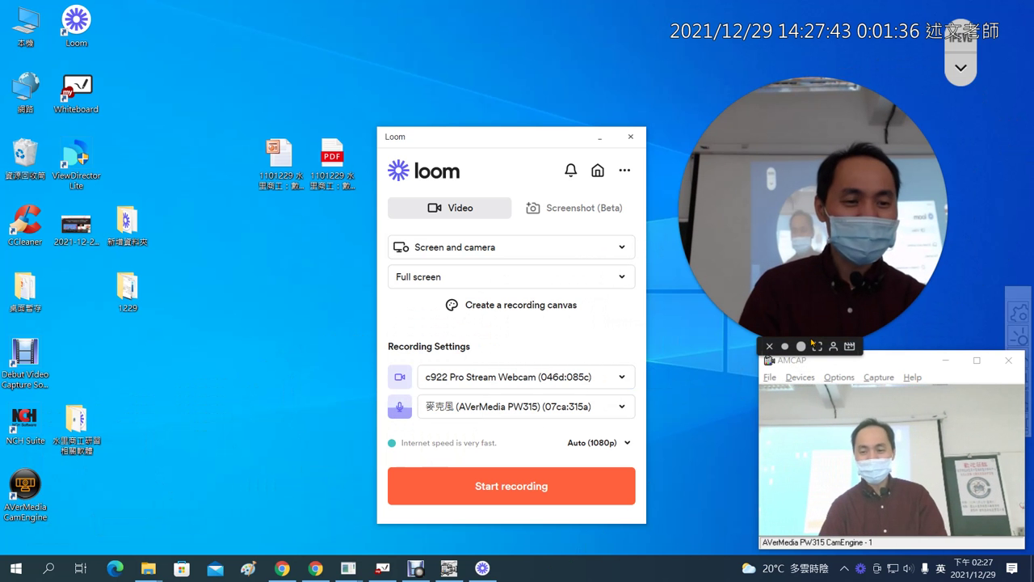
Try the Winter Foliage, Winter Wreath, Winter Fun and Celebrate frames from the cam effects on the camera bubble.
{"action": "left_click", "coordinate": [850, 347]}
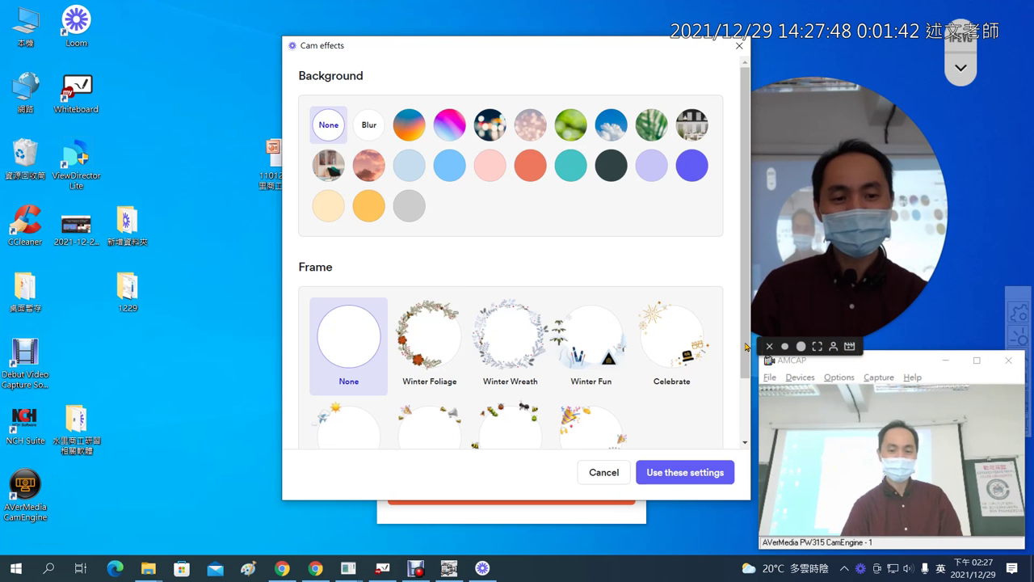
{"action": "left_click", "coordinate": [432, 340]}
{"action": "left_click_drag", "start_coordinate": [619, 49], "coordinate": [426, 51]}
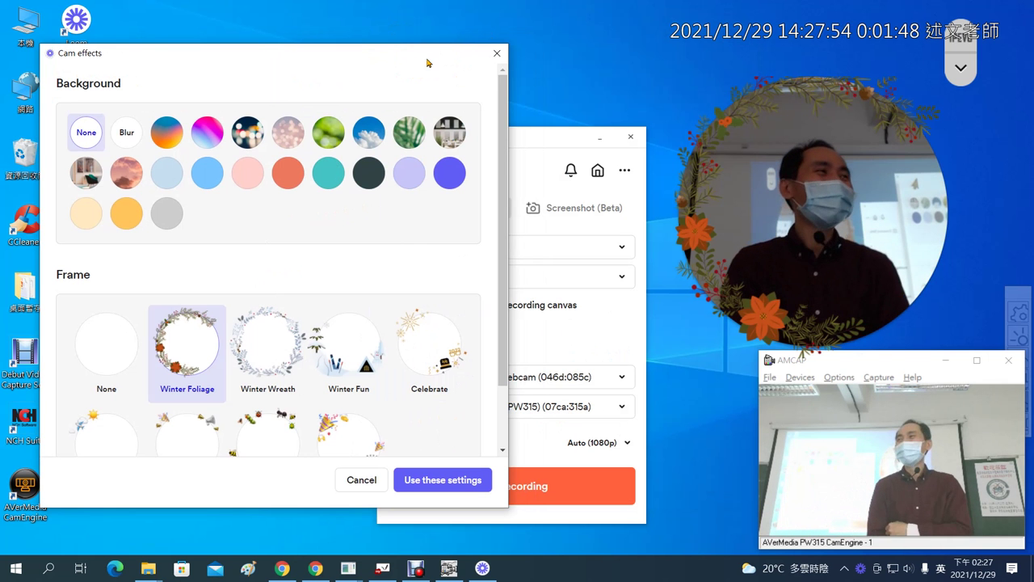
{"action": "left_click", "coordinate": [289, 347]}
{"action": "left_click", "coordinate": [352, 349]}
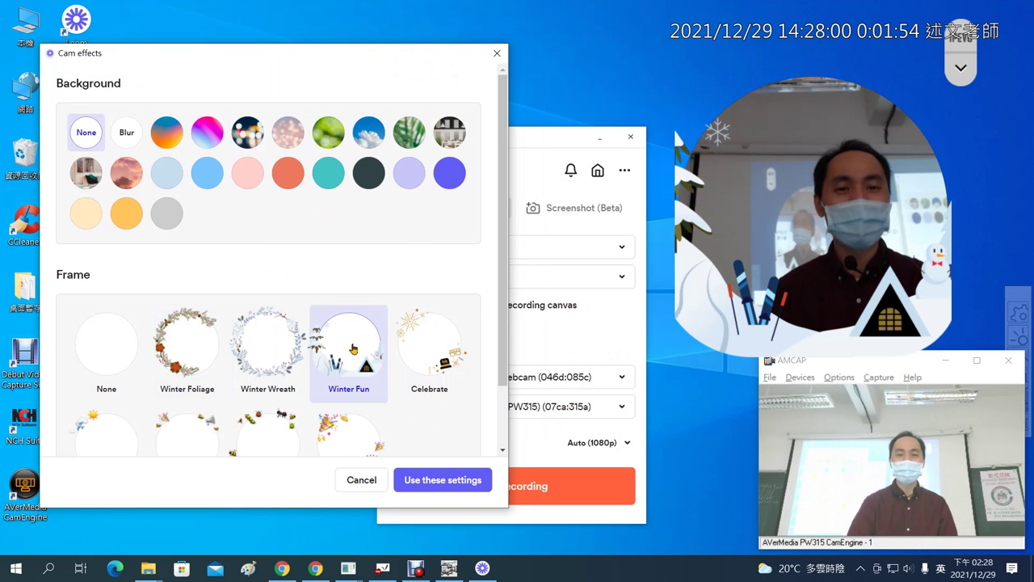
{"action": "left_click", "coordinate": [411, 346]}
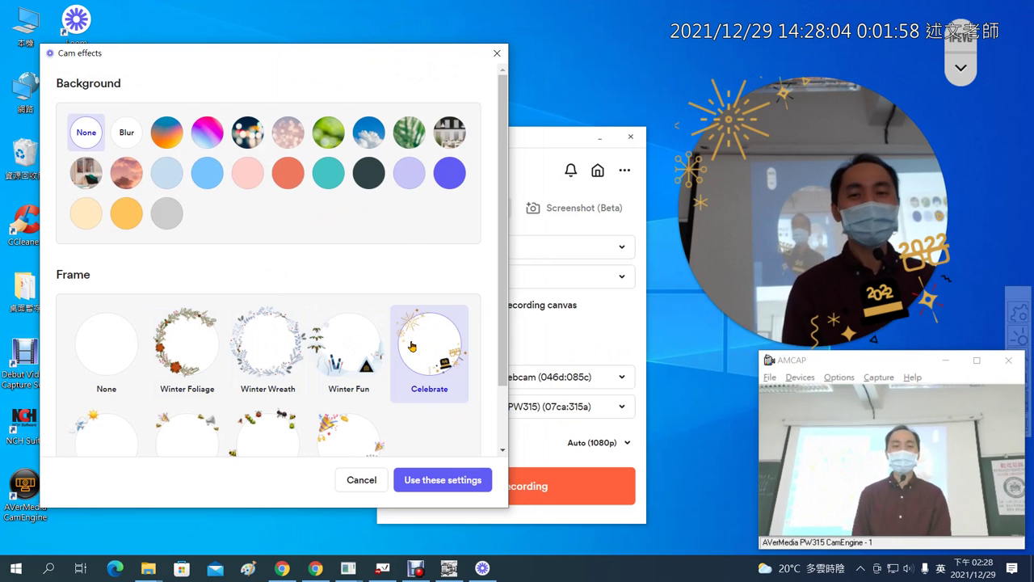
Try the green bokeh and Blur camera backgrounds, set the frame to None, and cancel the cam effects.
{"action": "left_click", "coordinate": [328, 135]}
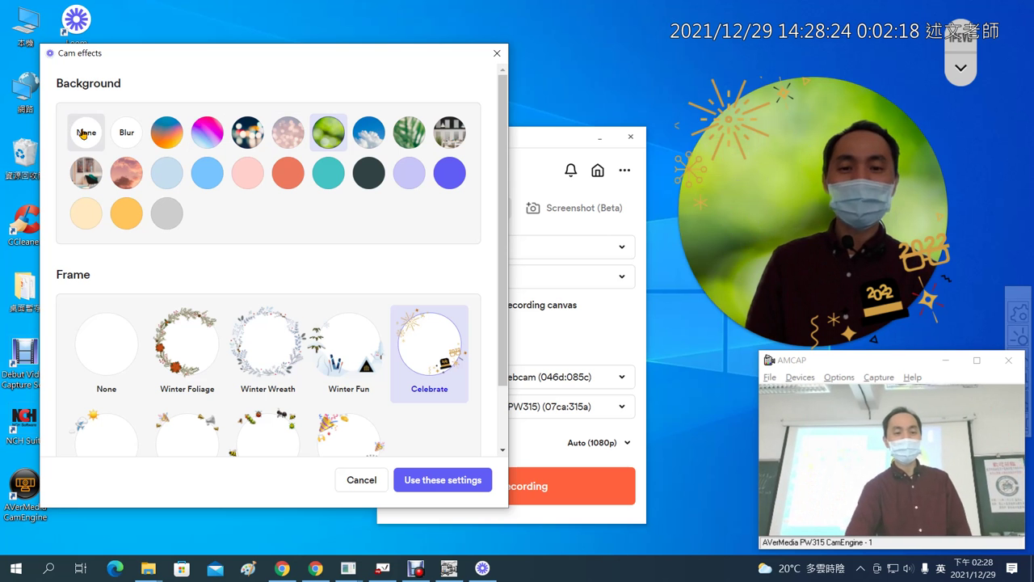
{"action": "left_click", "coordinate": [126, 139]}
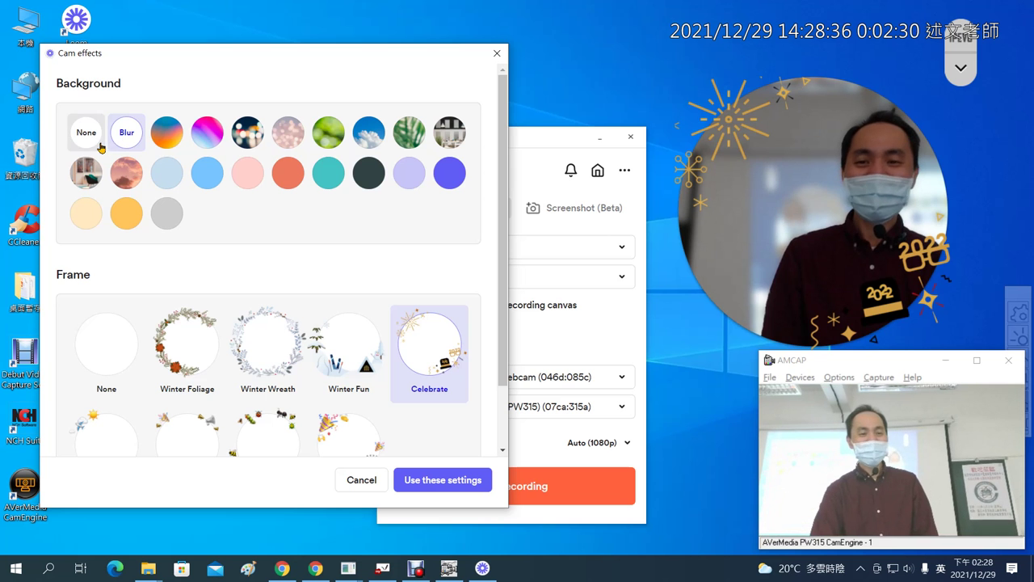
{"action": "left_click", "coordinate": [122, 346]}
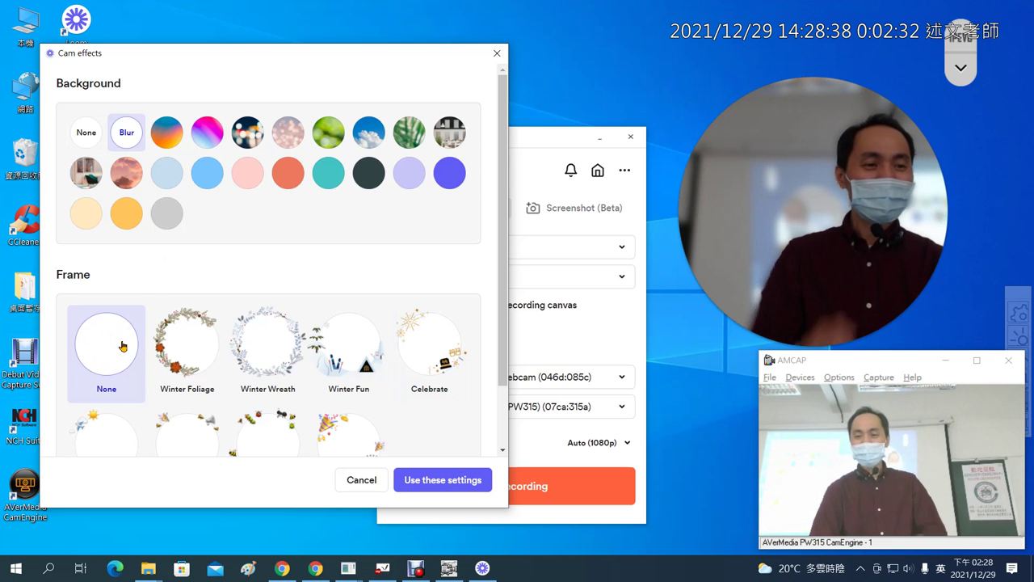
{"action": "left_click", "coordinate": [364, 480]}
Shrink the camera bubble to the small size and minimize the AMCAP preview.
{"action": "mouse_move", "coordinate": [810, 346]}
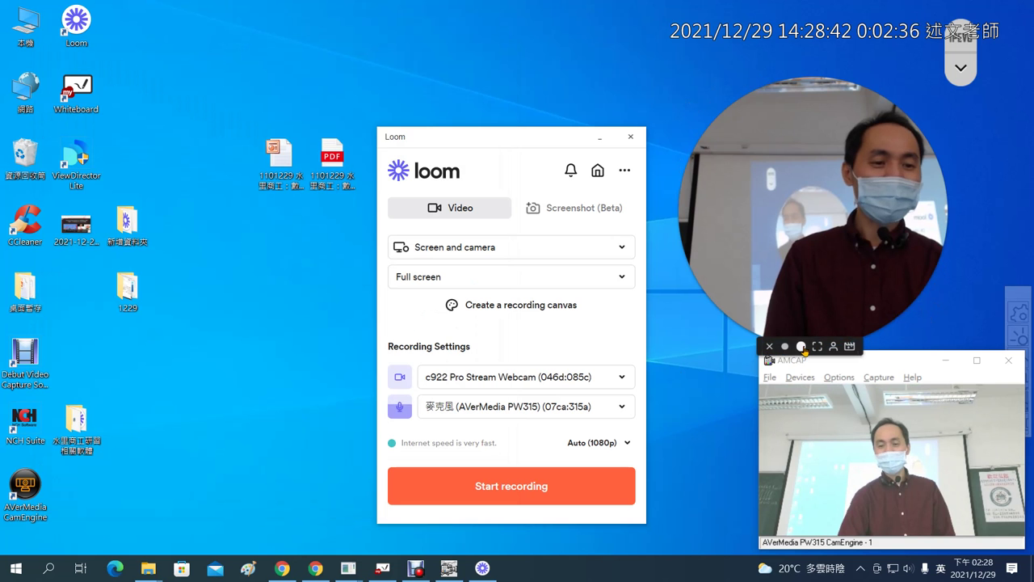
{"action": "left_click", "coordinate": [785, 347]}
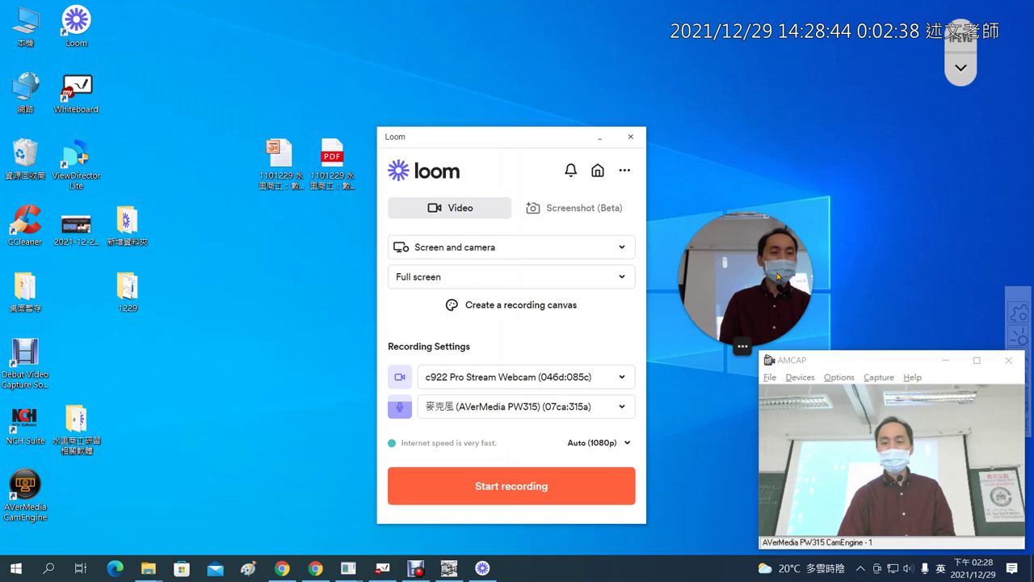
{"action": "left_click", "coordinate": [947, 359]}
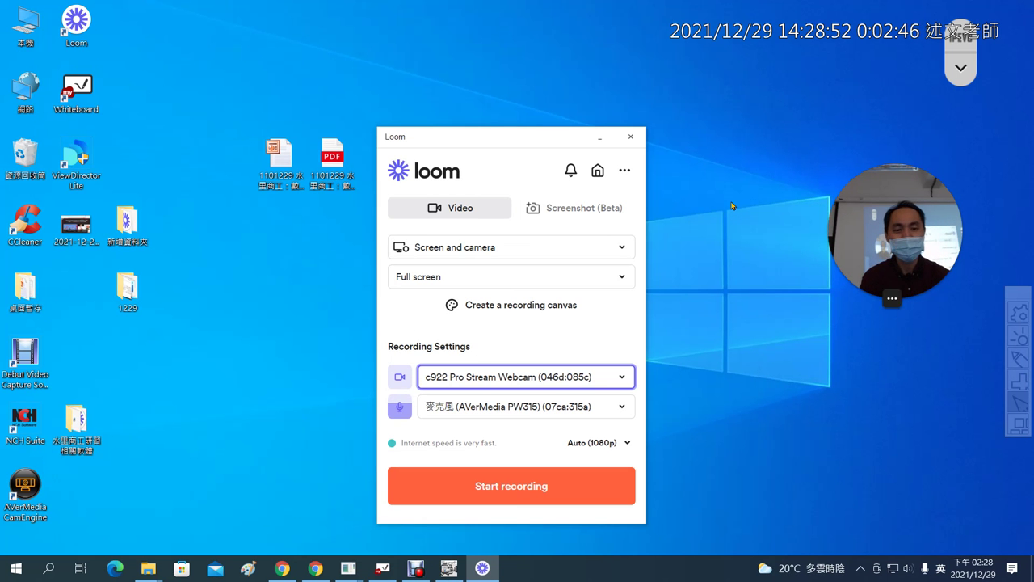
Bring the workshop presentation up behind the Loom window and start a full-screen recording with camera.
{"action": "left_click_drag", "start_coordinate": [554, 142], "coordinate": [655, 152]}
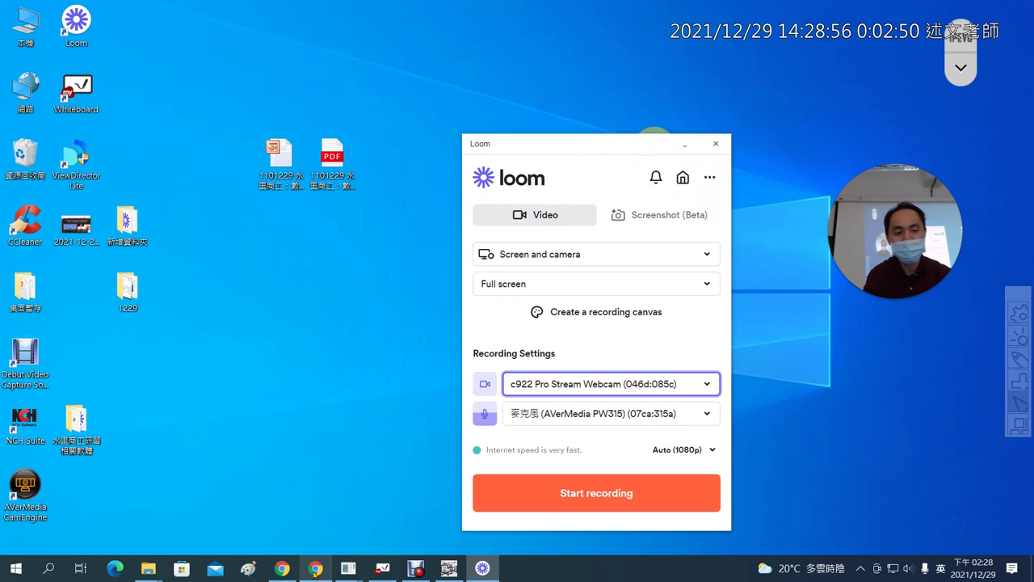
{"action": "mouse_move", "coordinate": [315, 573]}
{"action": "left_click", "coordinate": [323, 541]}
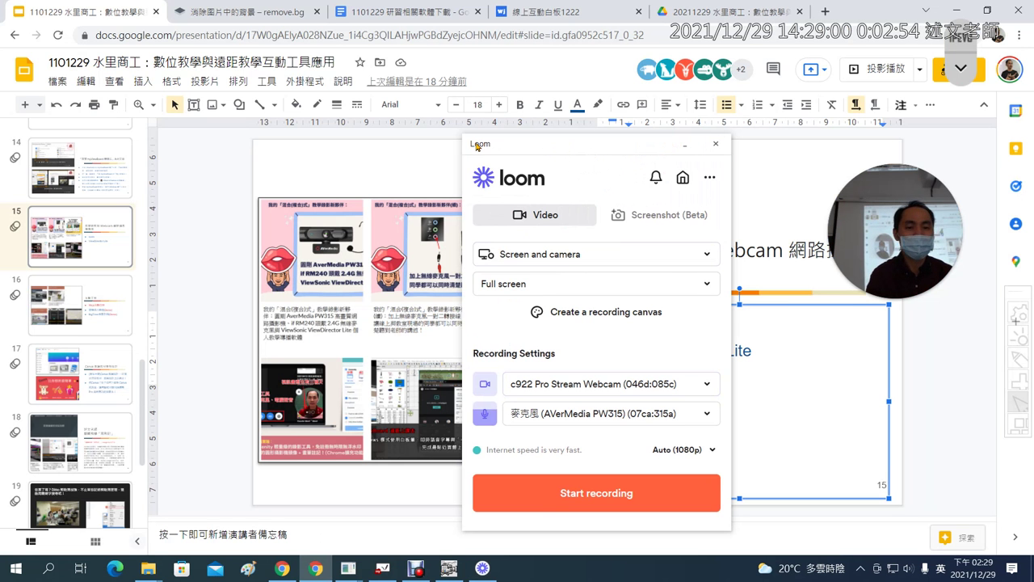
{"action": "left_click_drag", "start_coordinate": [477, 146], "coordinate": [484, 113]}
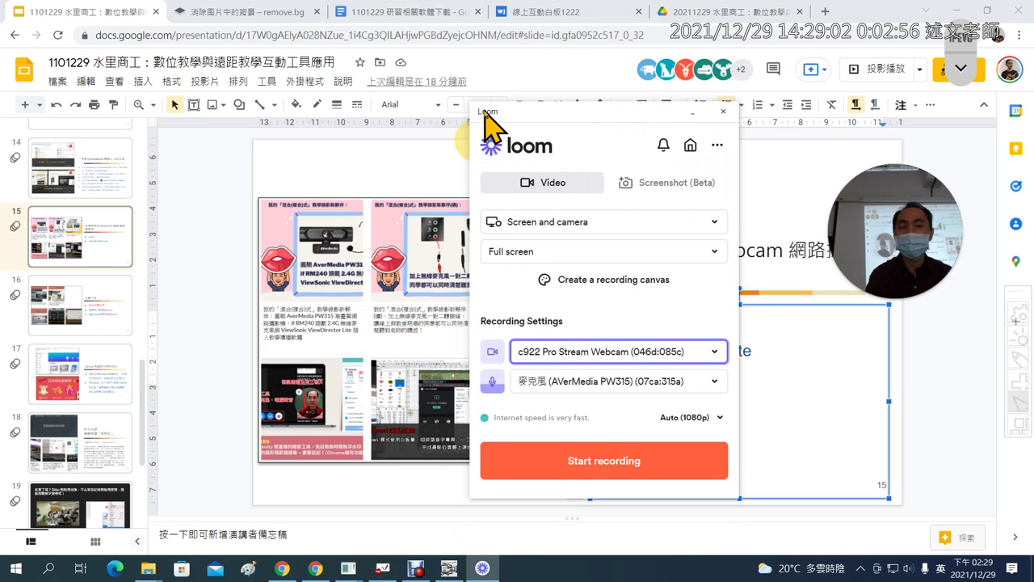
{"action": "left_click", "coordinate": [611, 460]}
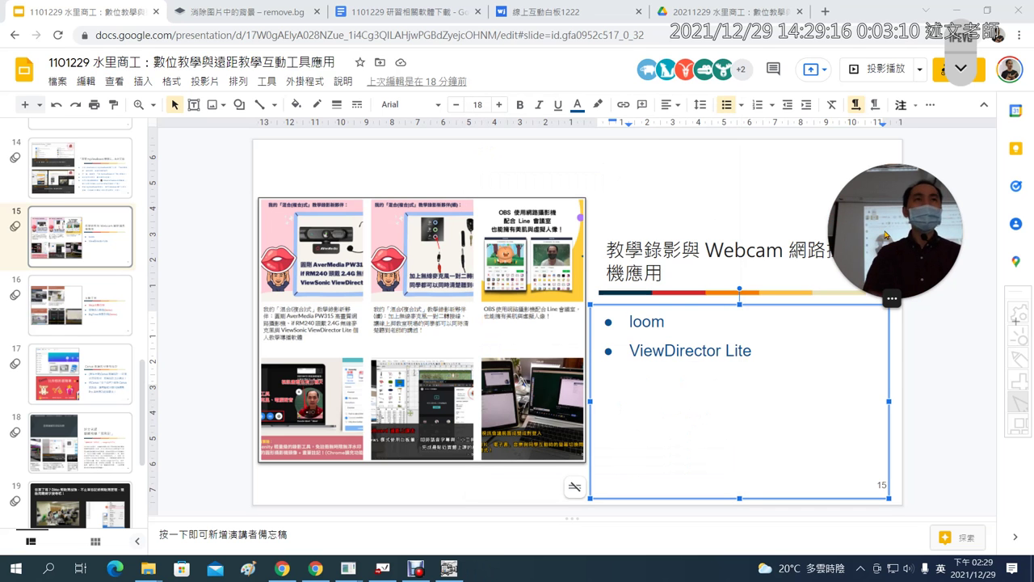
Move the camera bubble to the slide's lower-right corner, clear of the title, and deselect the text box.
{"action": "left_click_drag", "start_coordinate": [886, 235], "coordinate": [890, 445]}
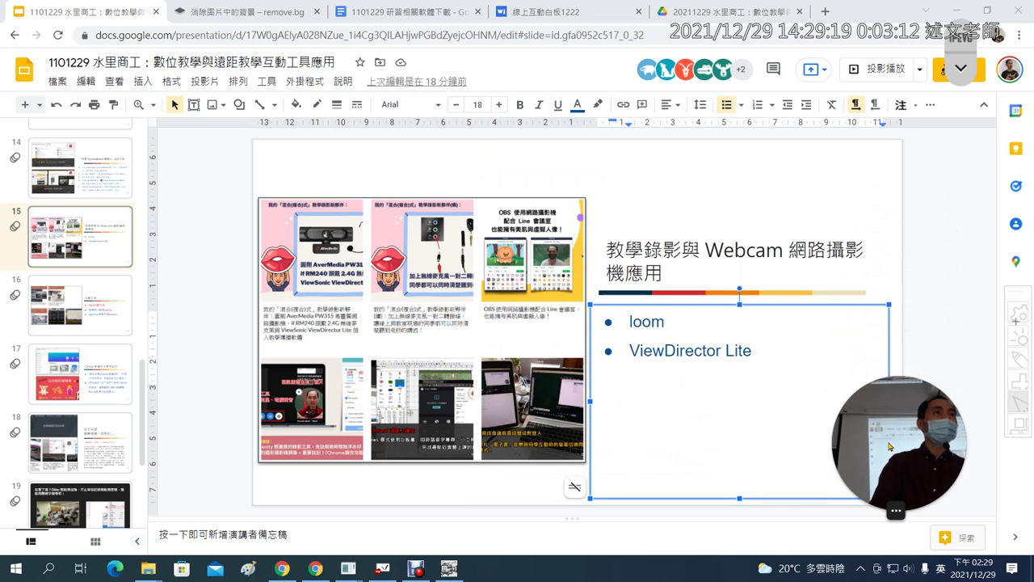
{"action": "left_click", "coordinate": [729, 164]}
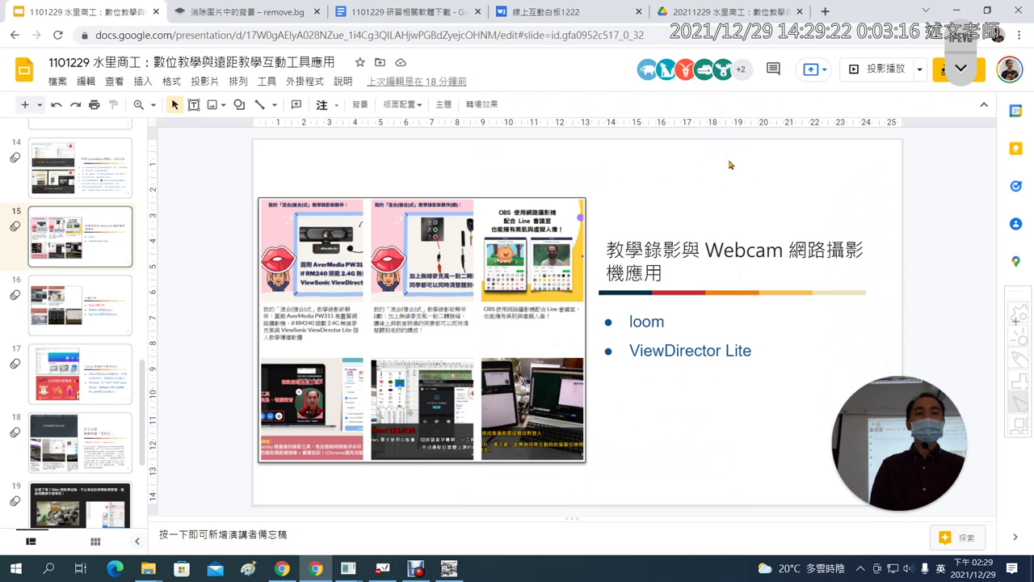
{"action": "left_click", "coordinate": [385, 10]}
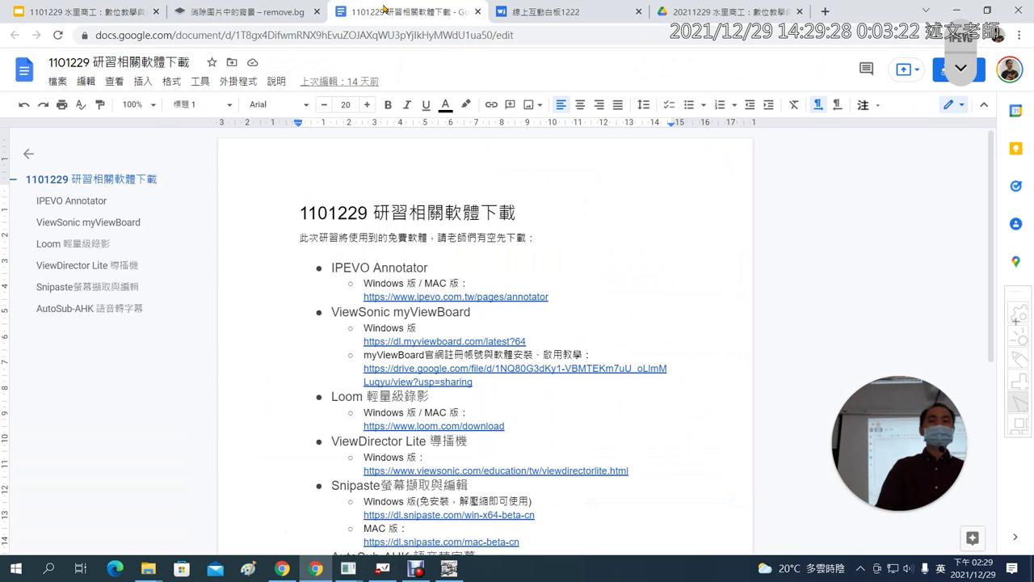
{"action": "left_click", "coordinate": [77, 11]}
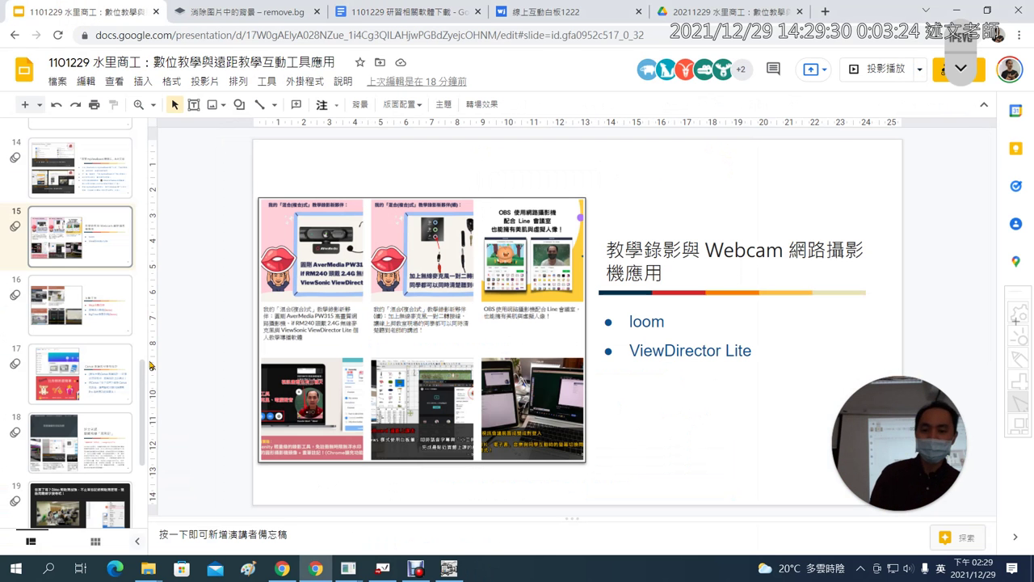
{"action": "left_click_drag", "start_coordinate": [145, 366], "coordinate": [148, 115]}
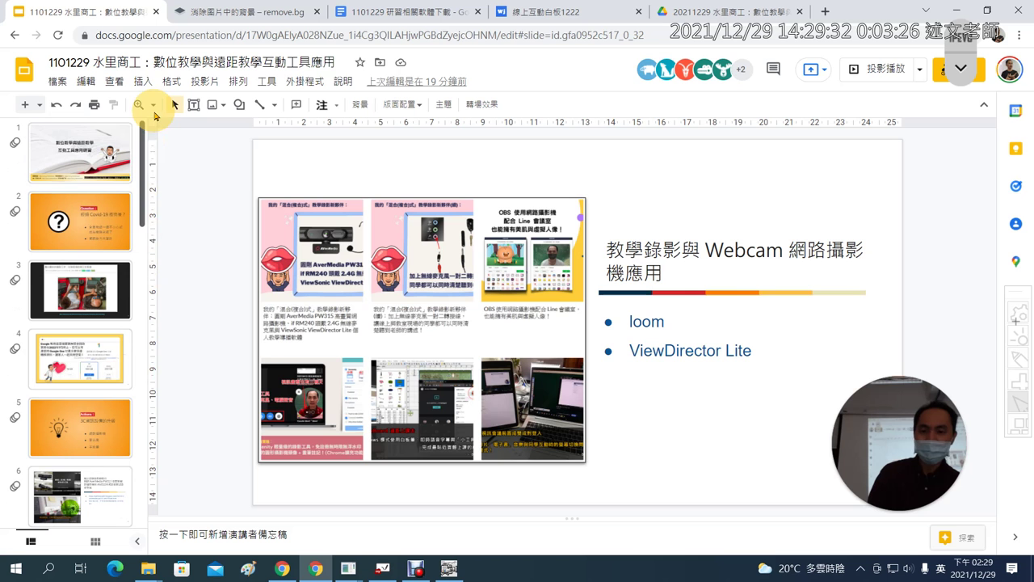
{"action": "left_click", "coordinate": [84, 166]}
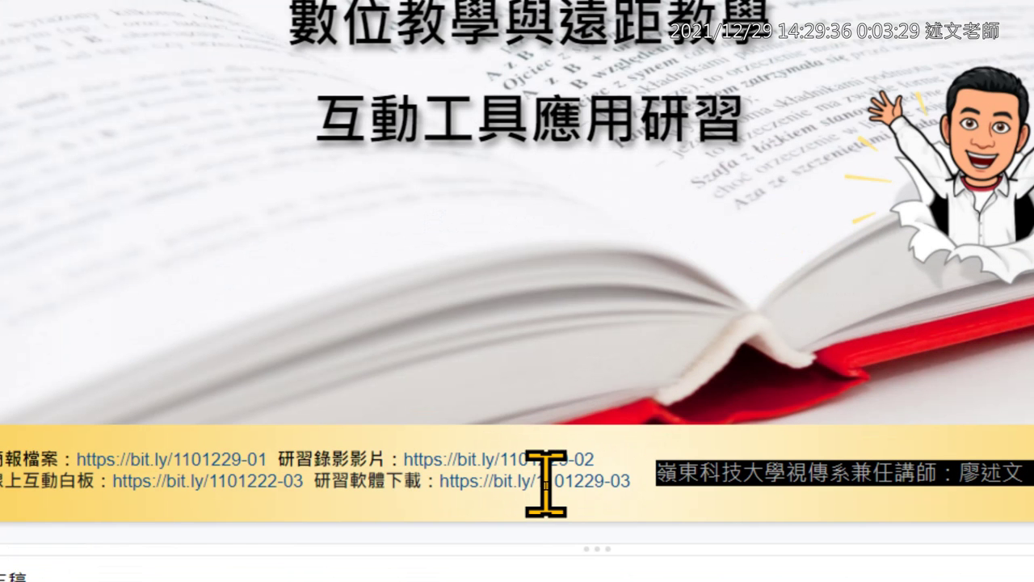
{"action": "left_click", "coordinate": [548, 489]}
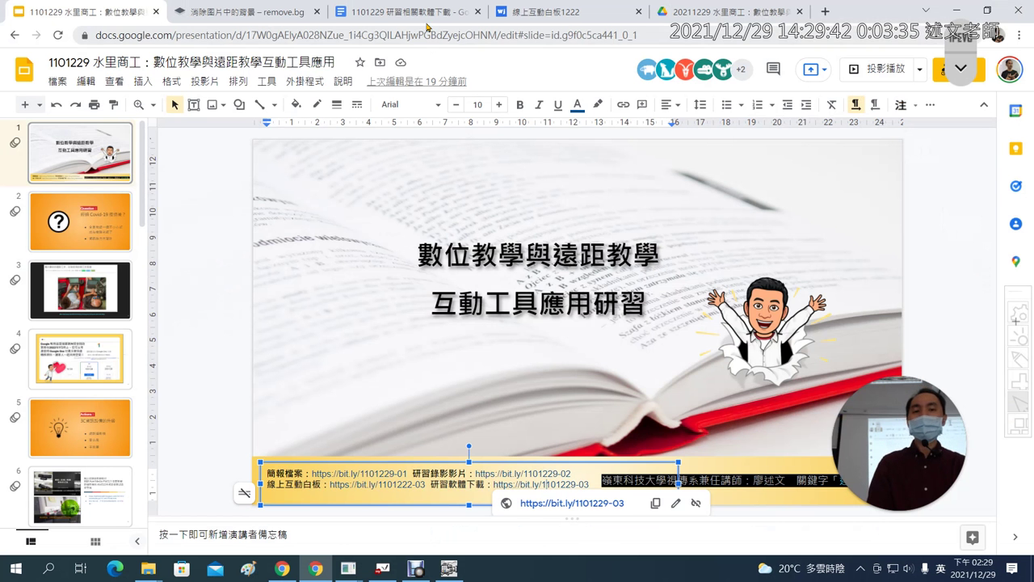
{"action": "left_click", "coordinate": [426, 22]}
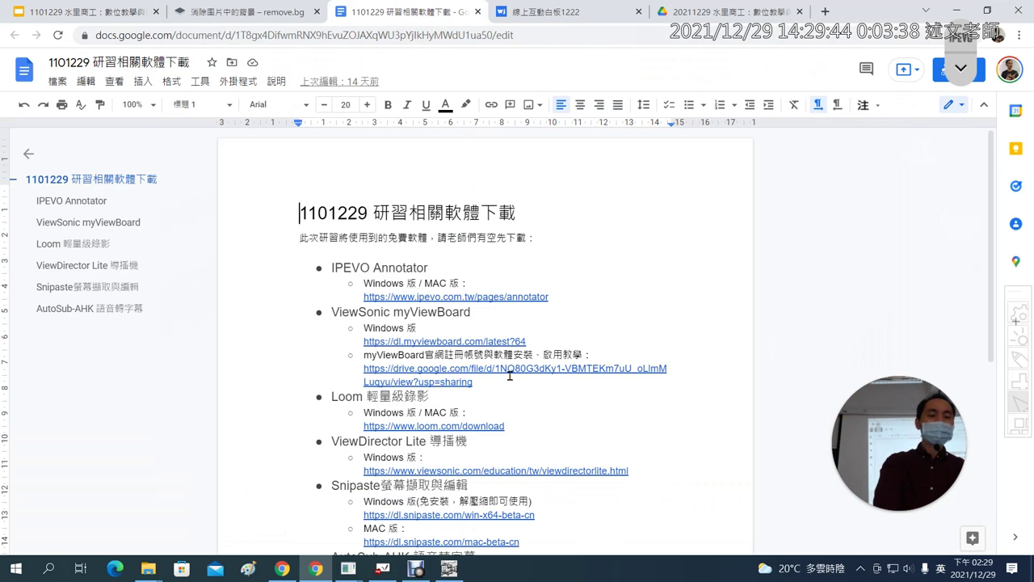
Show the remaining software links down to AutoSub-AHK in the download document and stop the Loom recording.
{"action": "scroll", "coordinate": [512, 374], "scroll_direction": "down", "scroll_amount": 5}
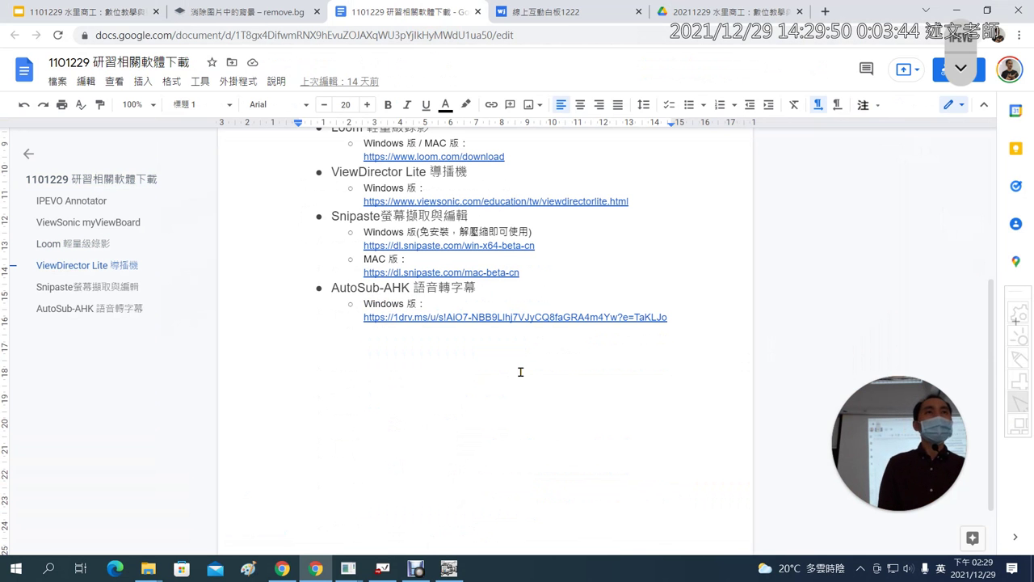
{"action": "left_click", "coordinate": [861, 568]}
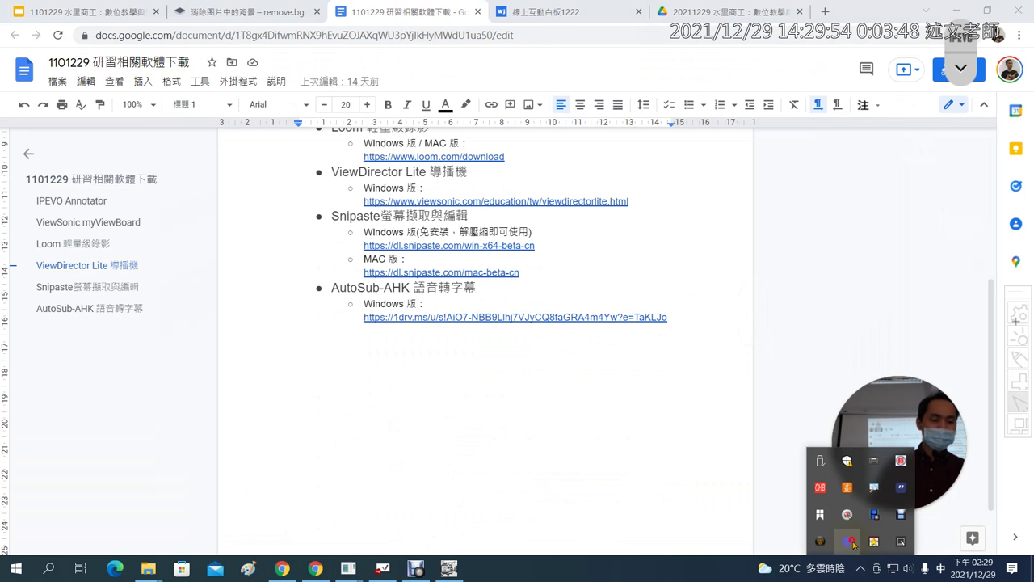
{"action": "left_click", "coordinate": [853, 544]}
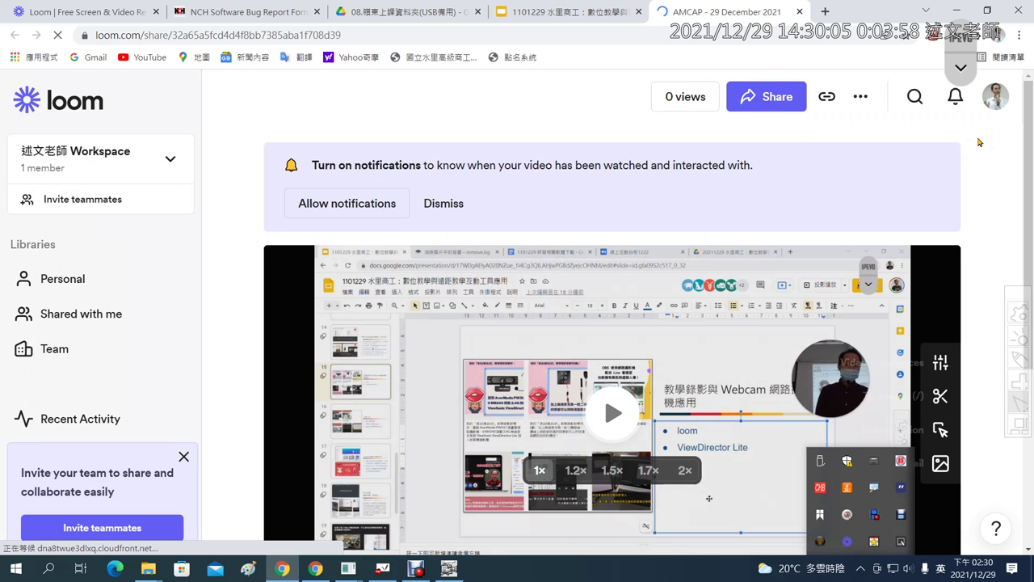
Dismiss the notifications banner on the new recording's page and move the AMCAP preview clear of the video player.
{"action": "left_click", "coordinate": [975, 138]}
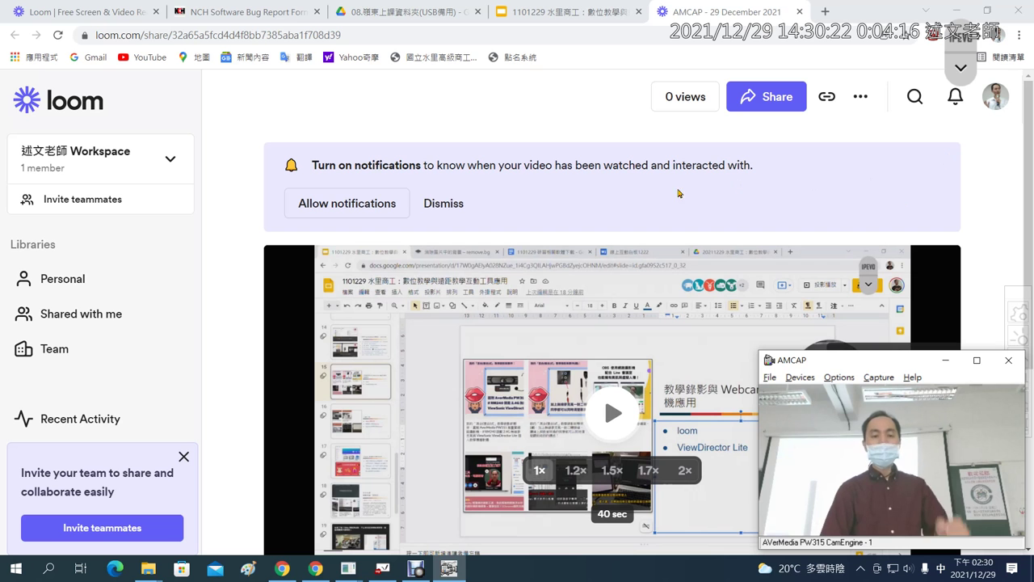
{"action": "left_click", "coordinate": [445, 202]}
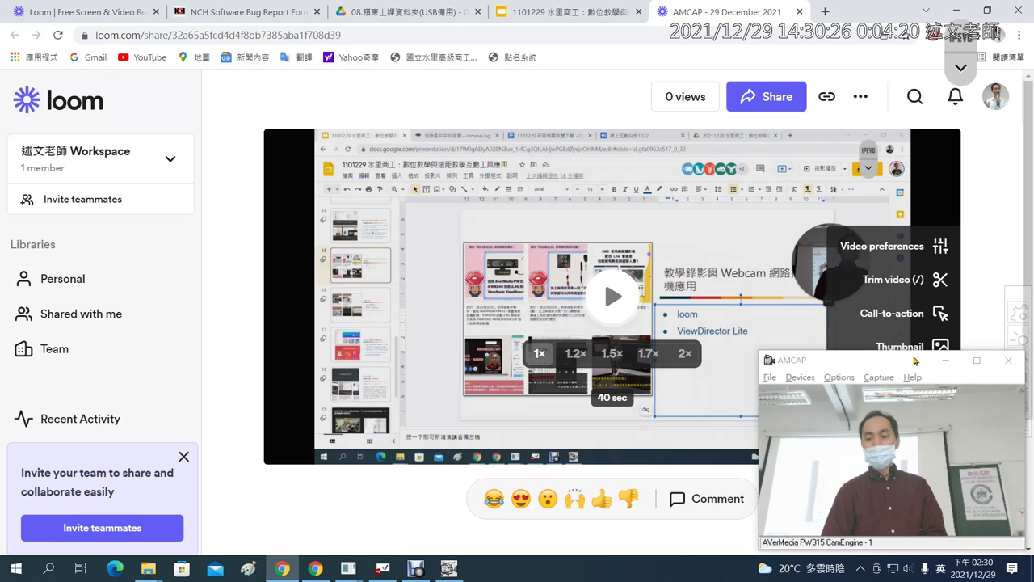
{"action": "mouse_move", "coordinate": [907, 363]}
{"action": "left_mouse_down"}
{"action": "mouse_move", "coordinate": [555, 360]}
{"action": "mouse_move", "coordinate": [150, 377]}
{"action": "left_mouse_up"}
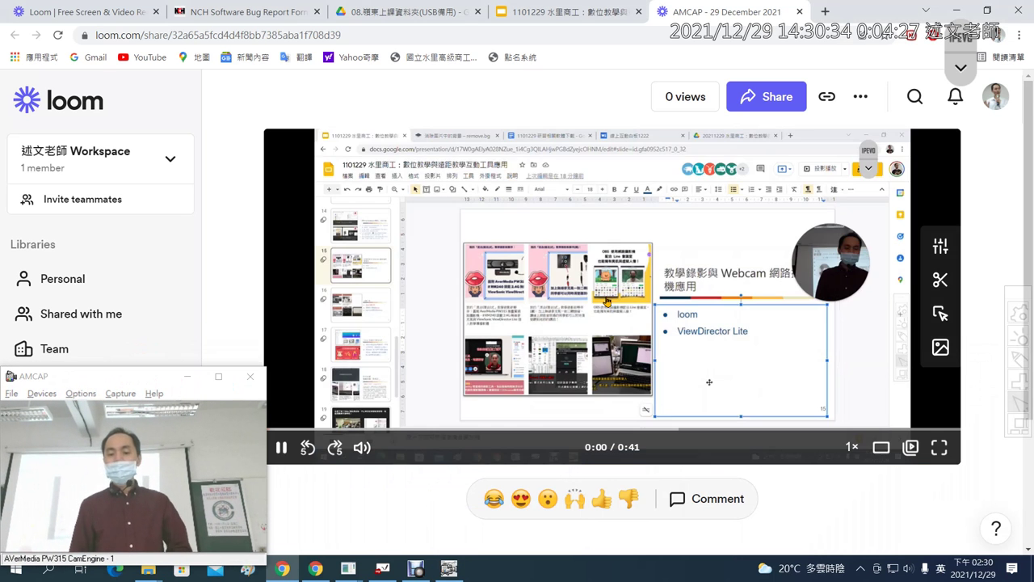
Play the first few seconds of the new recording, pause it, and copy its share link.
{"action": "left_click", "coordinate": [709, 381]}
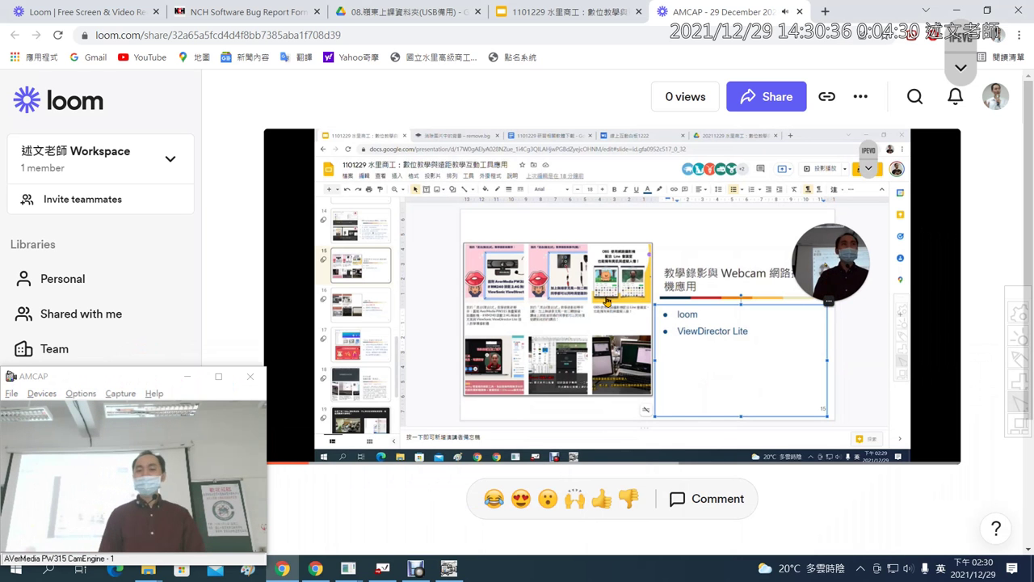
{"action": "left_click", "coordinate": [285, 449]}
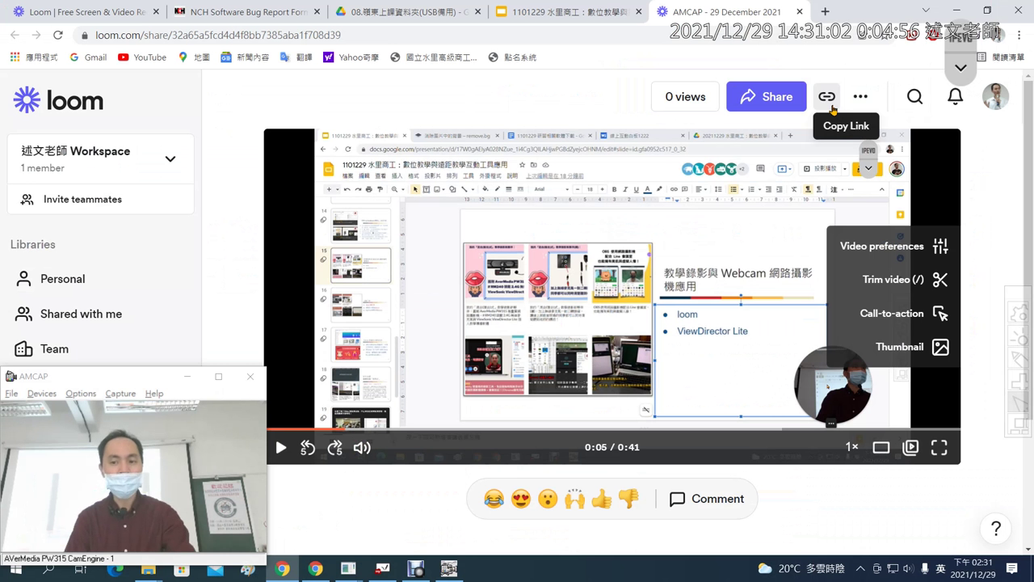
{"action": "left_click", "coordinate": [826, 96]}
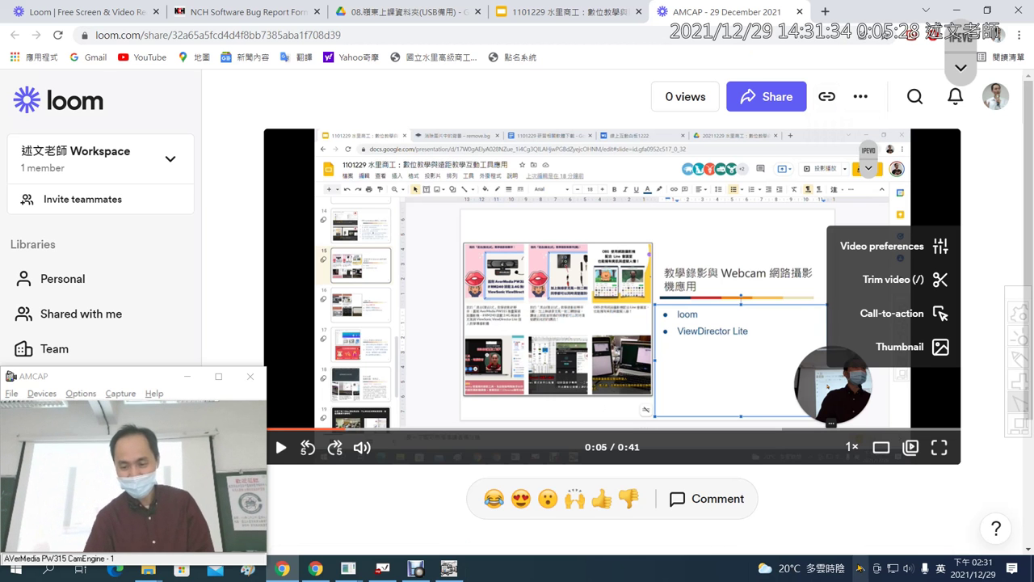
Reopen the Loom recorder, dismiss the View Your Videos tip, and look through the notifications about watched videos and reactions.
{"action": "left_click", "coordinate": [860, 568]}
{"action": "left_click", "coordinate": [847, 541]}
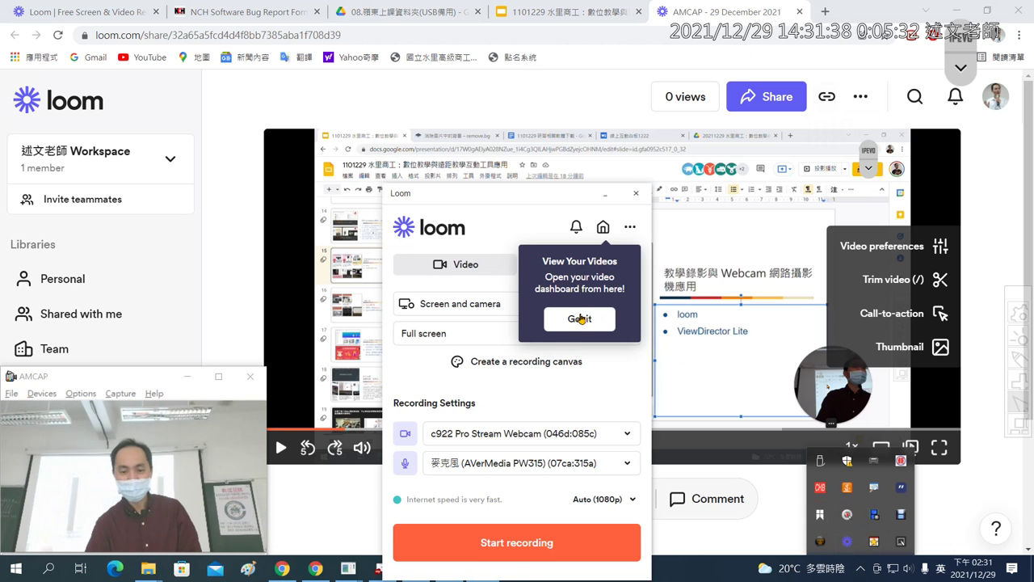
{"action": "left_click", "coordinate": [581, 319]}
{"action": "left_click", "coordinate": [575, 229]}
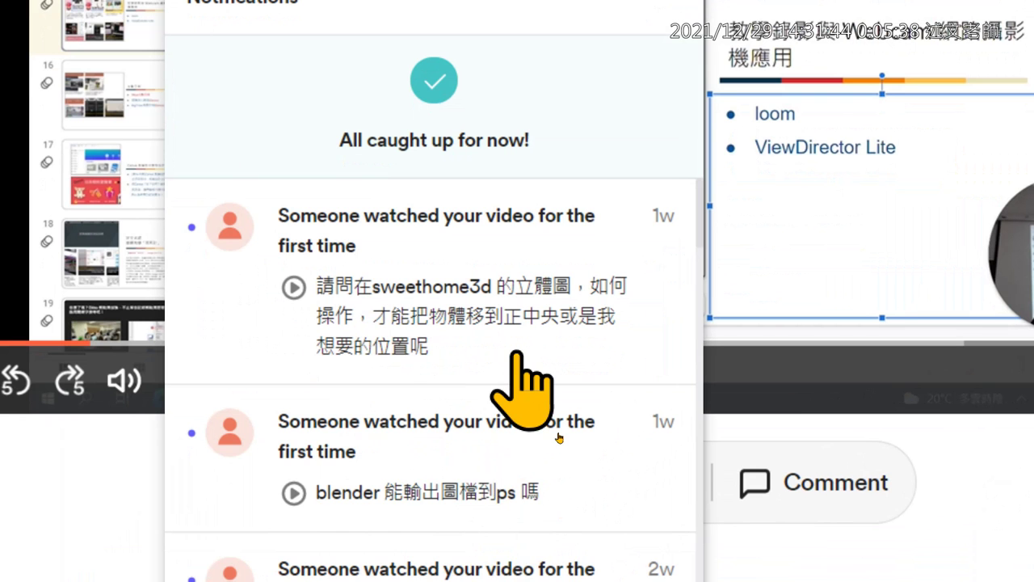
{"action": "scroll", "coordinate": [521, 376], "scroll_direction": "down", "scroll_amount": 2}
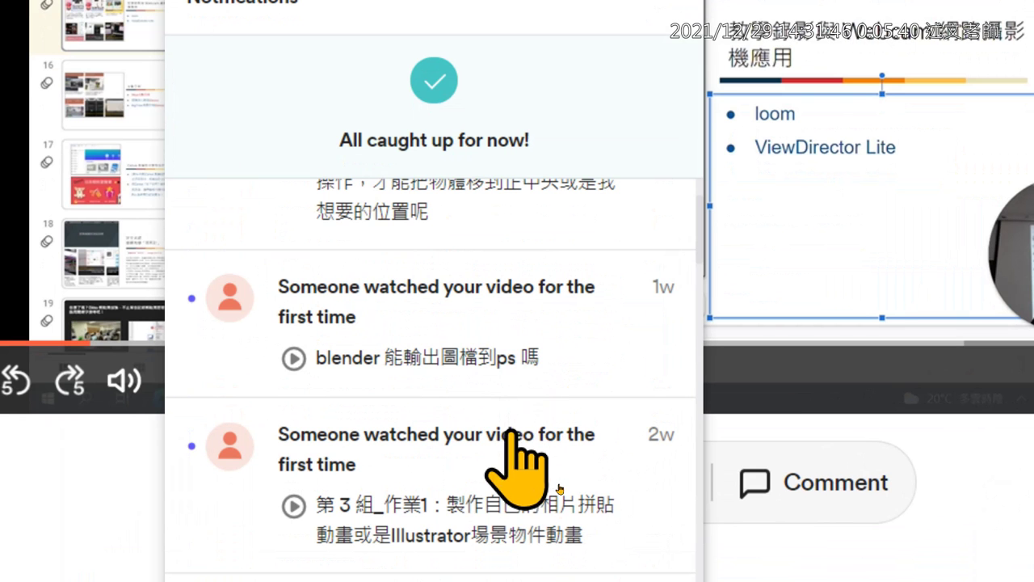
{"action": "scroll", "coordinate": [521, 428], "scroll_direction": "down", "scroll_amount": 3}
{"action": "scroll", "coordinate": [559, 488], "scroll_direction": "down", "scroll_amount": 1}
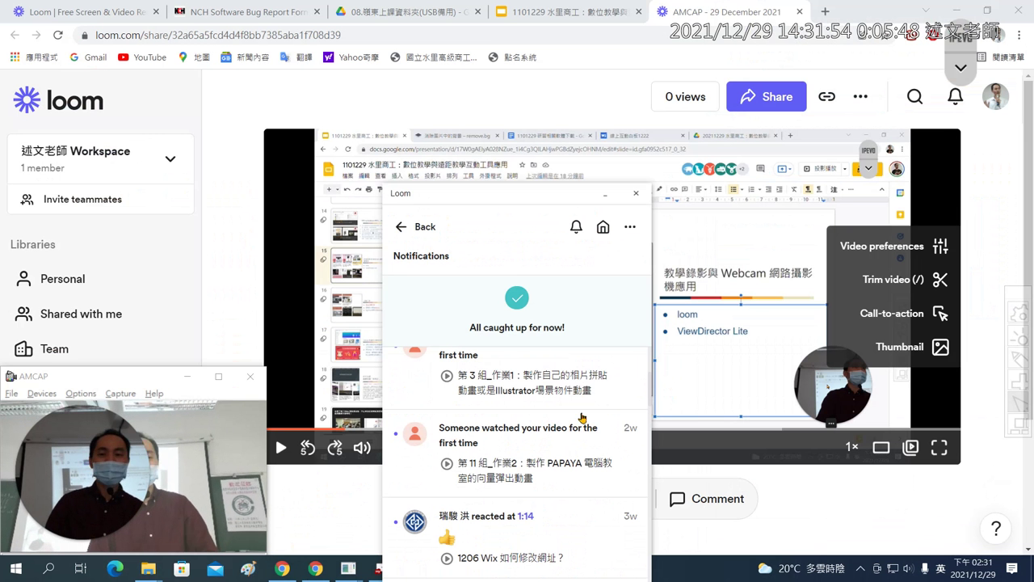
Put the Loom recorder away, move the AMCAP preview off the sidebar, and open the Personal video library.
{"action": "left_click", "coordinate": [81, 155]}
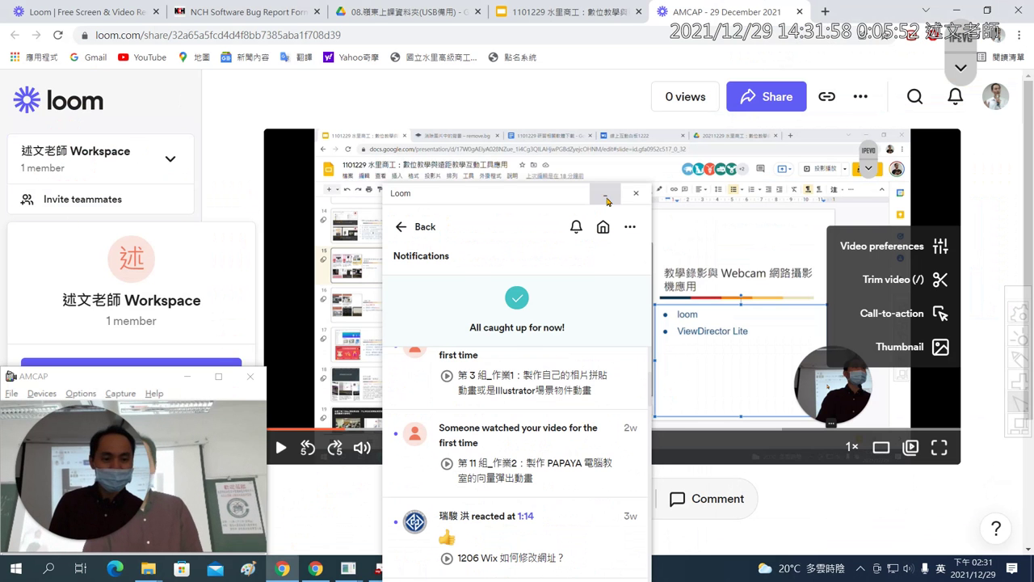
{"action": "left_click", "coordinate": [149, 392]}
{"action": "left_click_drag", "start_coordinate": [149, 380], "coordinate": [873, 364]}
{"action": "left_click", "coordinate": [184, 457]}
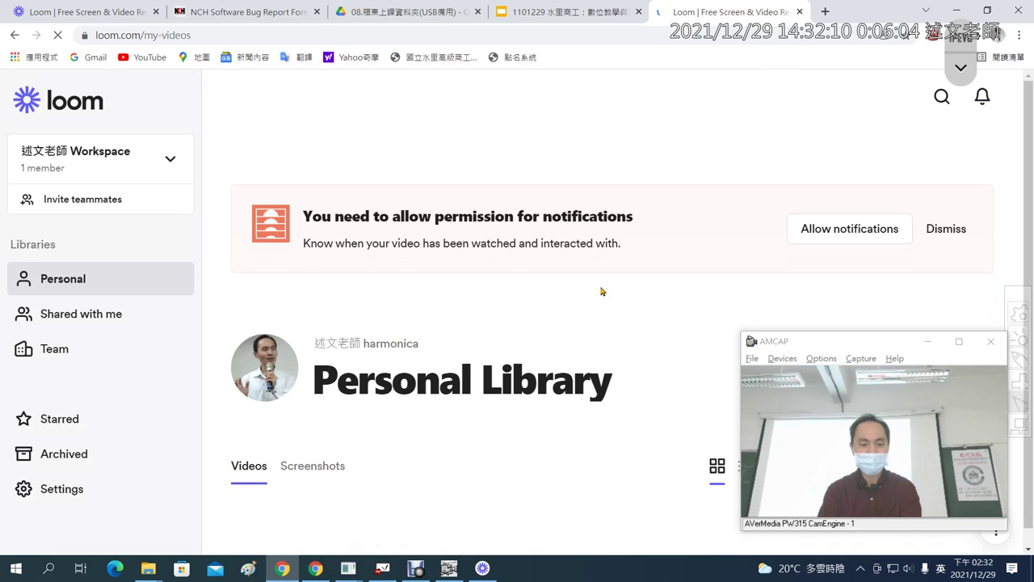
Browse the recordings in the Personal library and open the 第 11 組_作業7 video.
{"action": "scroll", "coordinate": [595, 379], "scroll_direction": "down", "scroll_amount": 2}
{"action": "scroll", "coordinate": [595, 379], "scroll_direction": "down", "scroll_amount": 2}
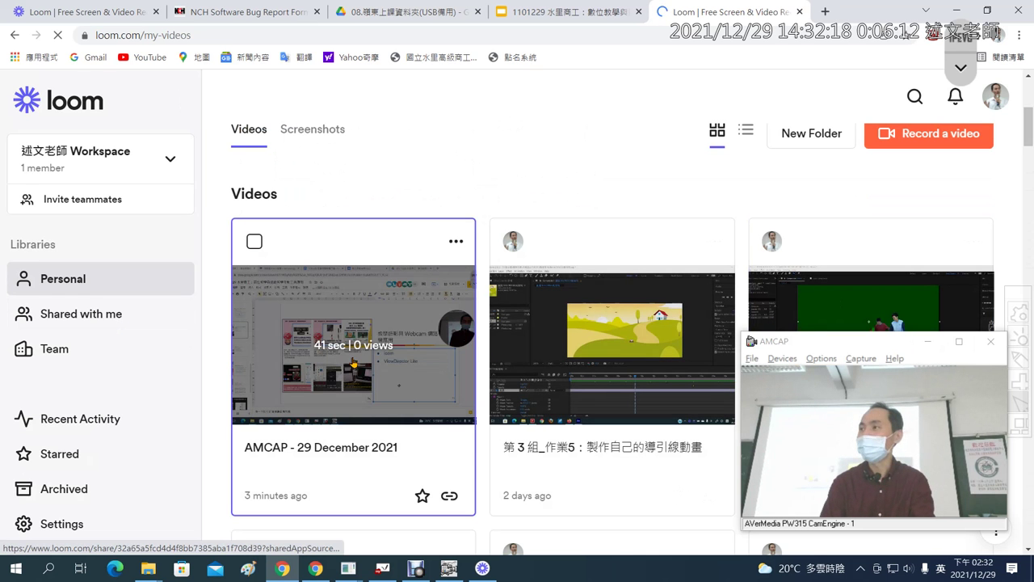
{"action": "scroll", "coordinate": [591, 338], "scroll_direction": "down", "scroll_amount": 2}
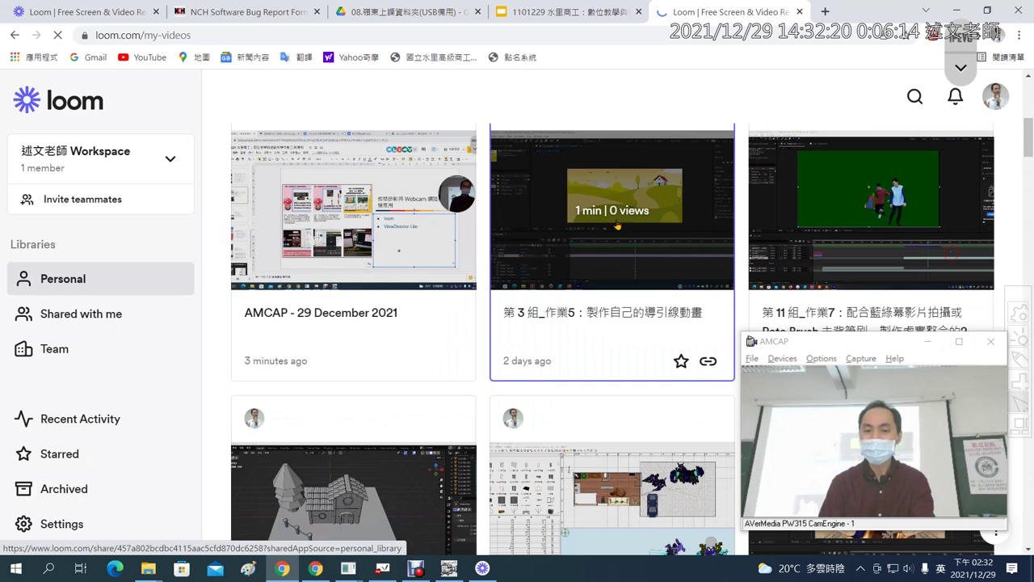
{"action": "left_click", "coordinate": [883, 192]}
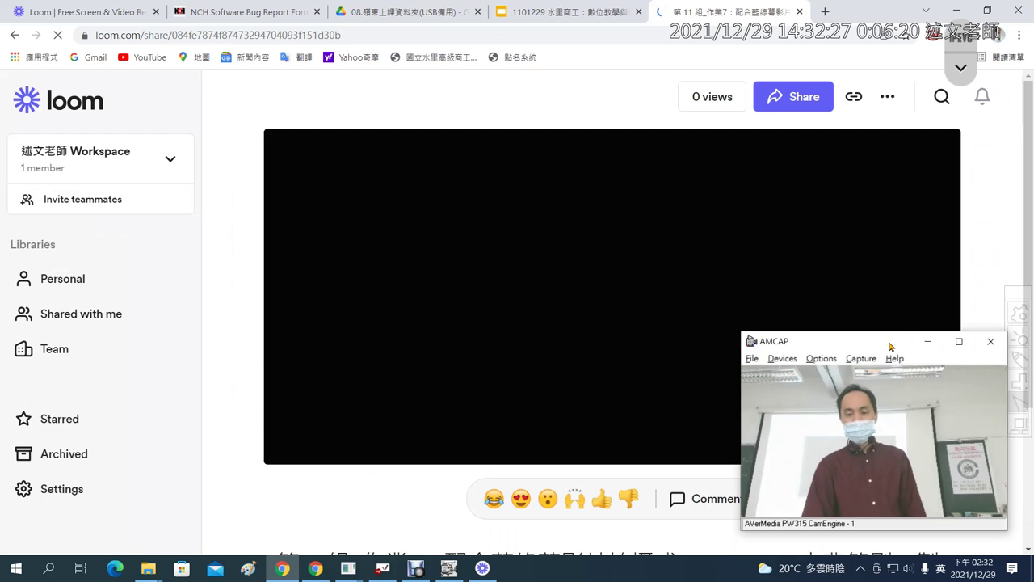
Play the 第 11 組_作業7 video, skip ahead to about 2:13 and 3:14, and return to the workshop presentation.
{"action": "left_click_drag", "start_coordinate": [888, 344], "coordinate": [173, 353]}
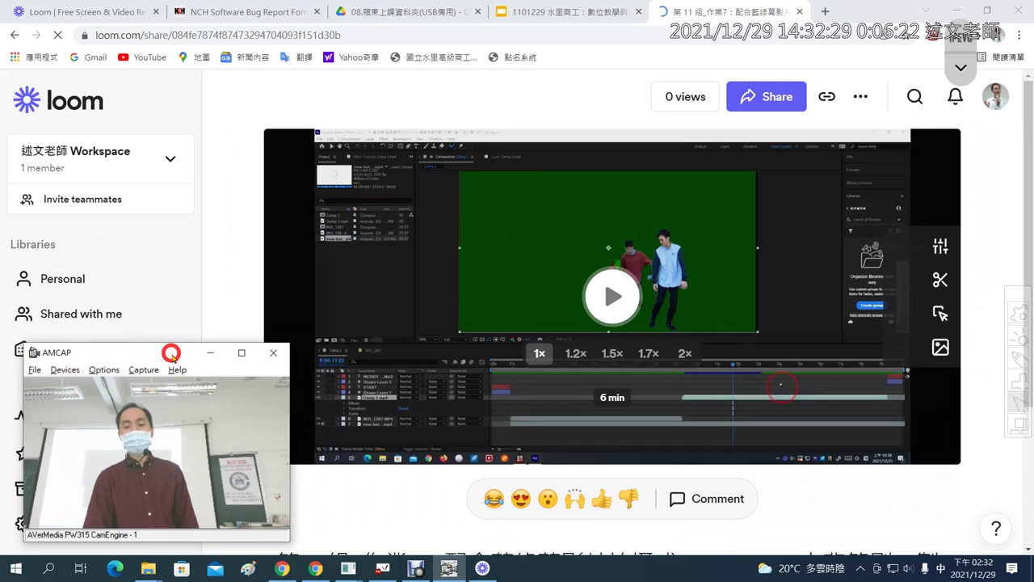
{"action": "left_click", "coordinate": [611, 315]}
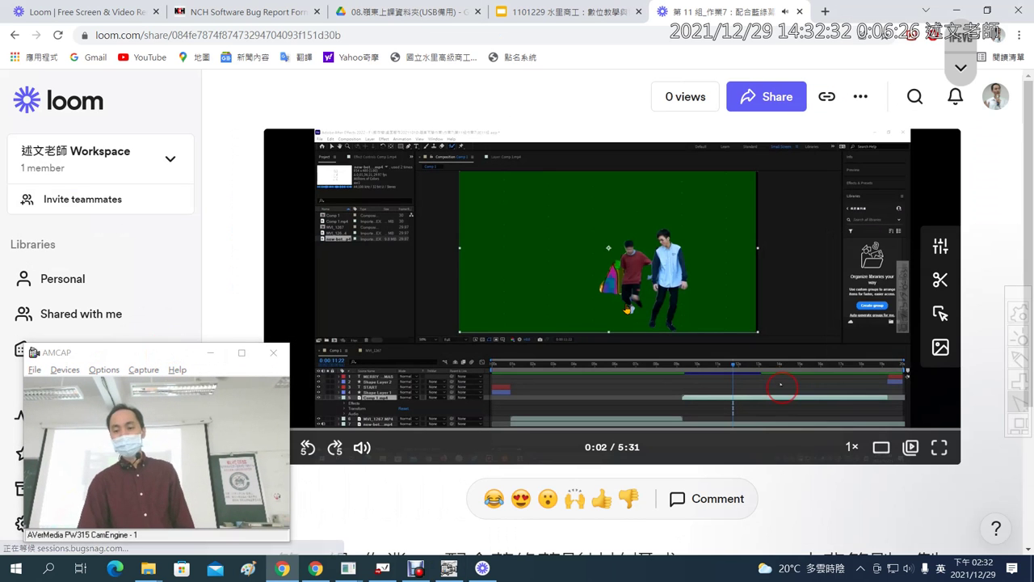
{"action": "left_click", "coordinate": [986, 331]}
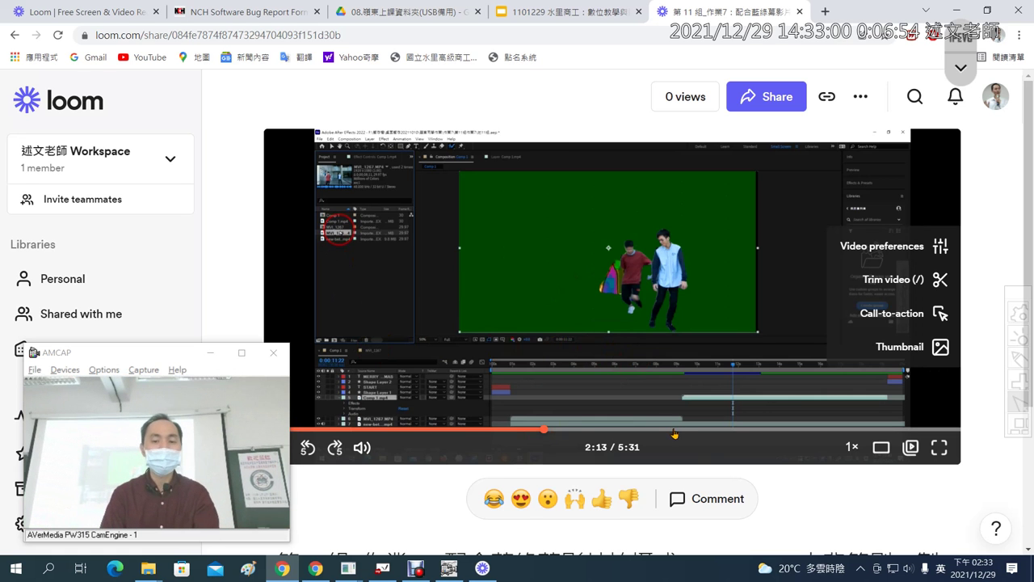
{"action": "left_click", "coordinate": [545, 435]}
{"action": "left_click", "coordinate": [675, 434]}
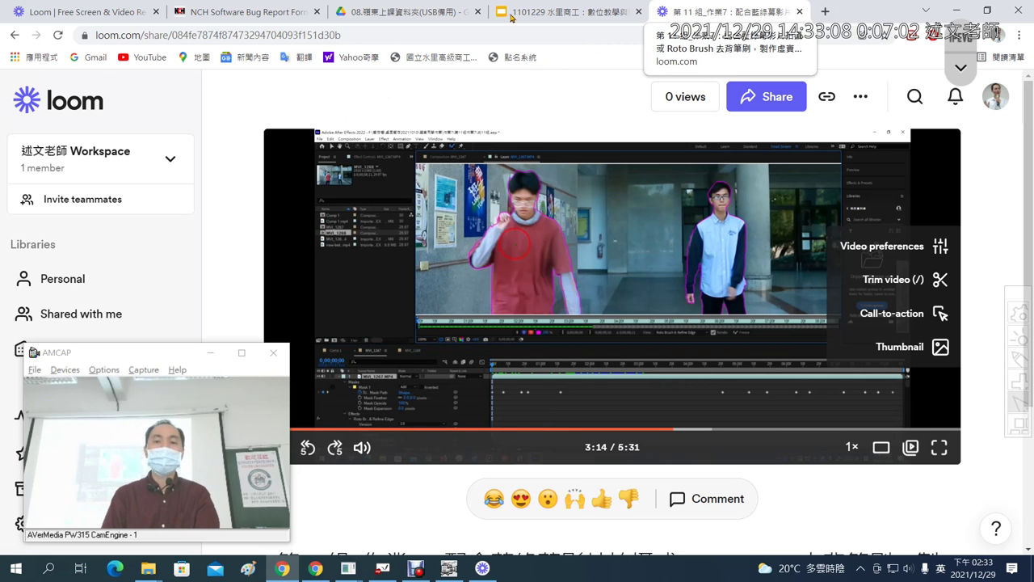
{"action": "left_click", "coordinate": [555, 16]}
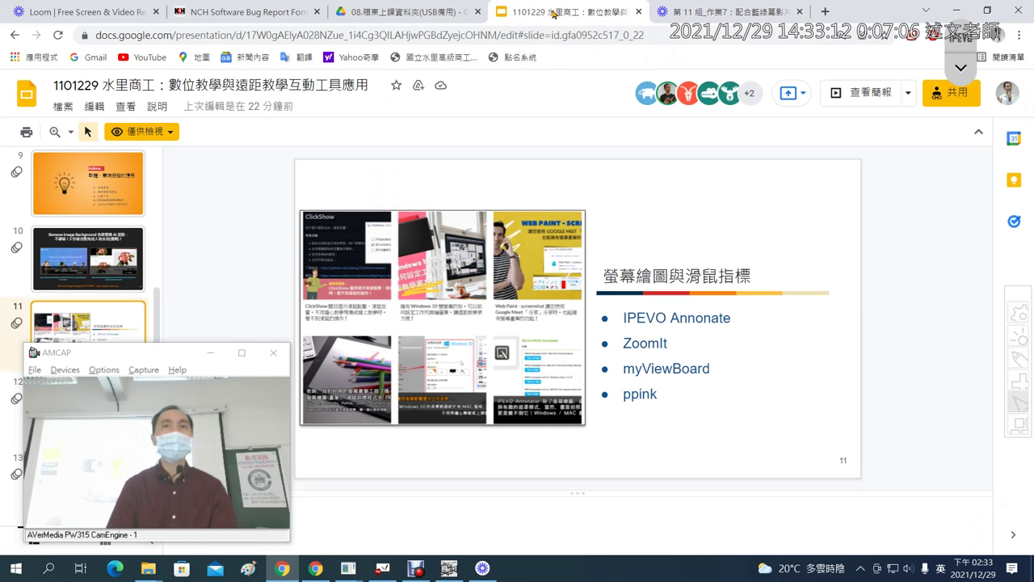